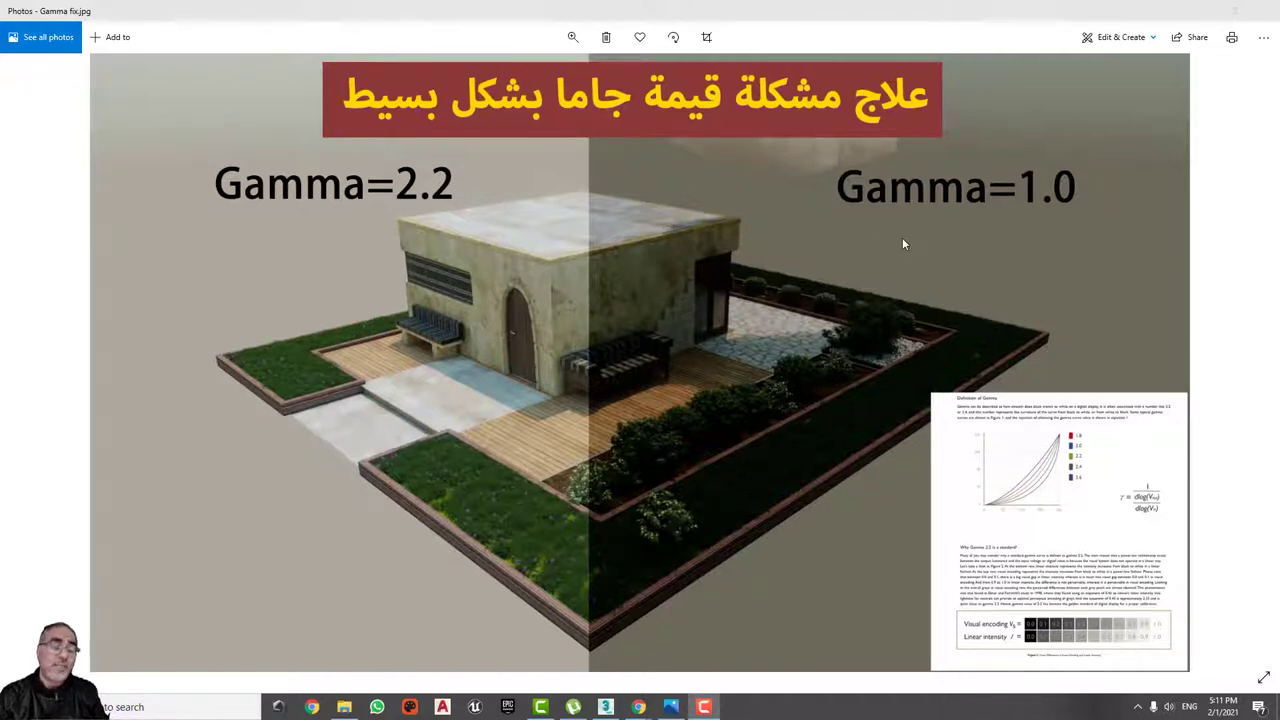
Step: Browse the gamma renders to the 'Why Gamma 2.2 is a standard' page, then bring up corona 2020.max in 3ds Max
click(1247, 364)
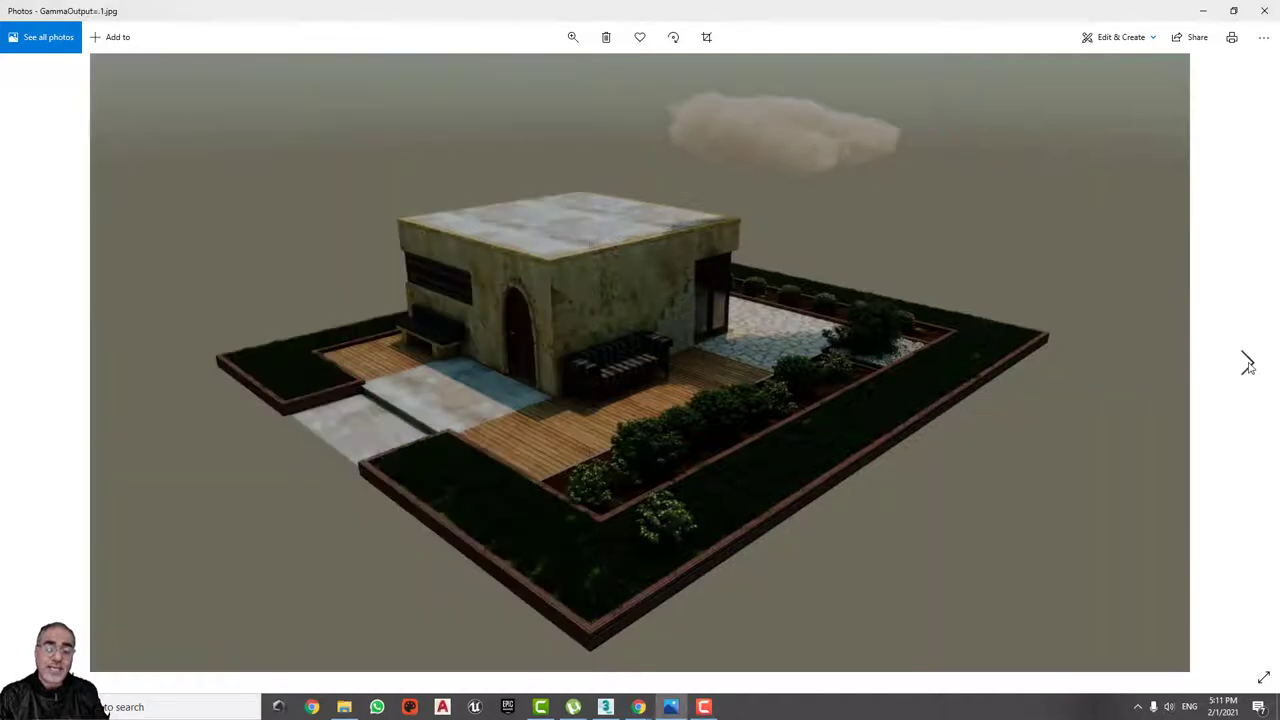
click(1247, 364)
click(1247, 364)
click(1247, 364)
click(1247, 364)
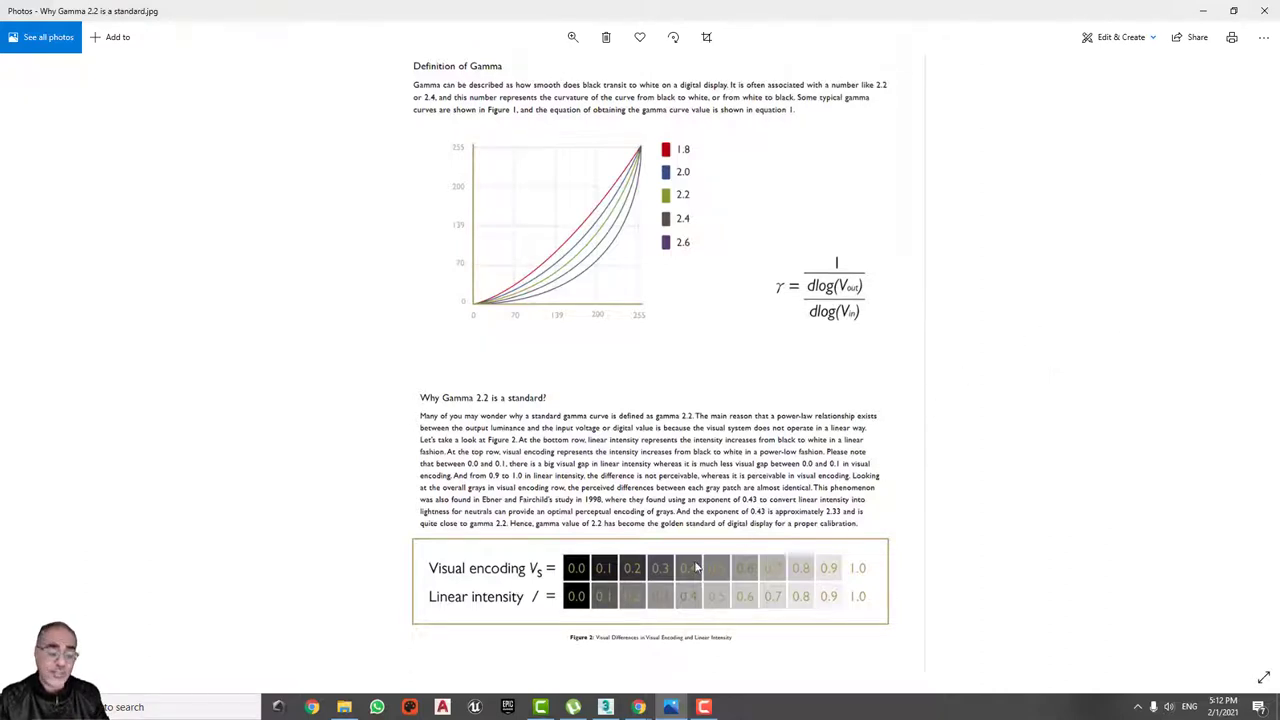
click(605, 707)
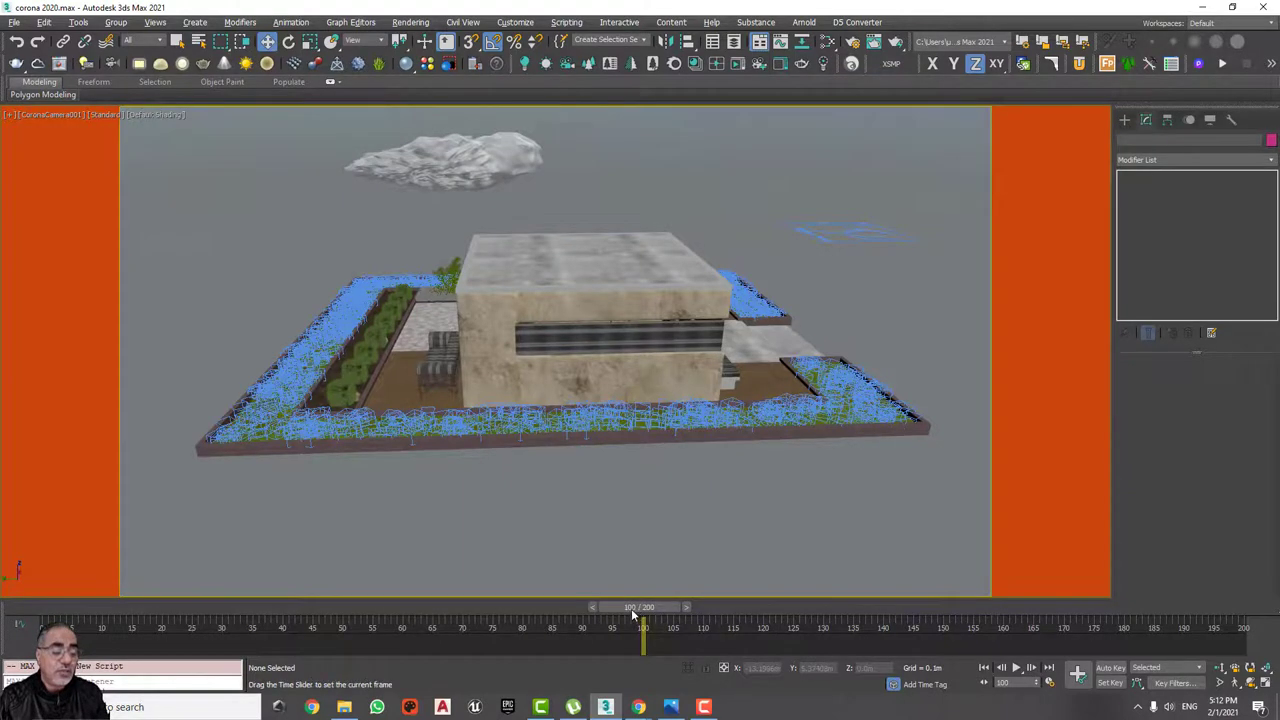
Step: Scrub the camera animation back to frame 7, bringing up the gamma 2.0/1.0 vs 2.2/2.2 mismatch warning
drag(631, 608, 101, 607)
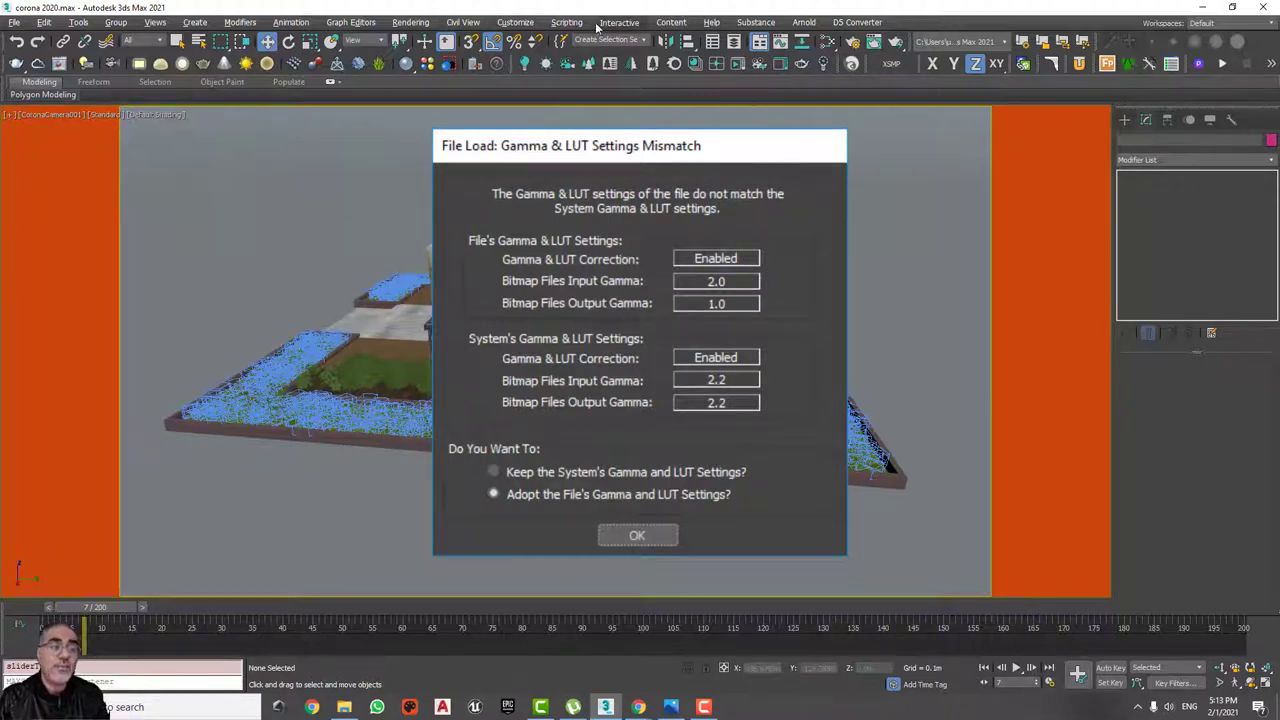
Step: Check that the Gamma and LUT preference is set to gamma 2.2, then cancel without changes
click(515, 22)
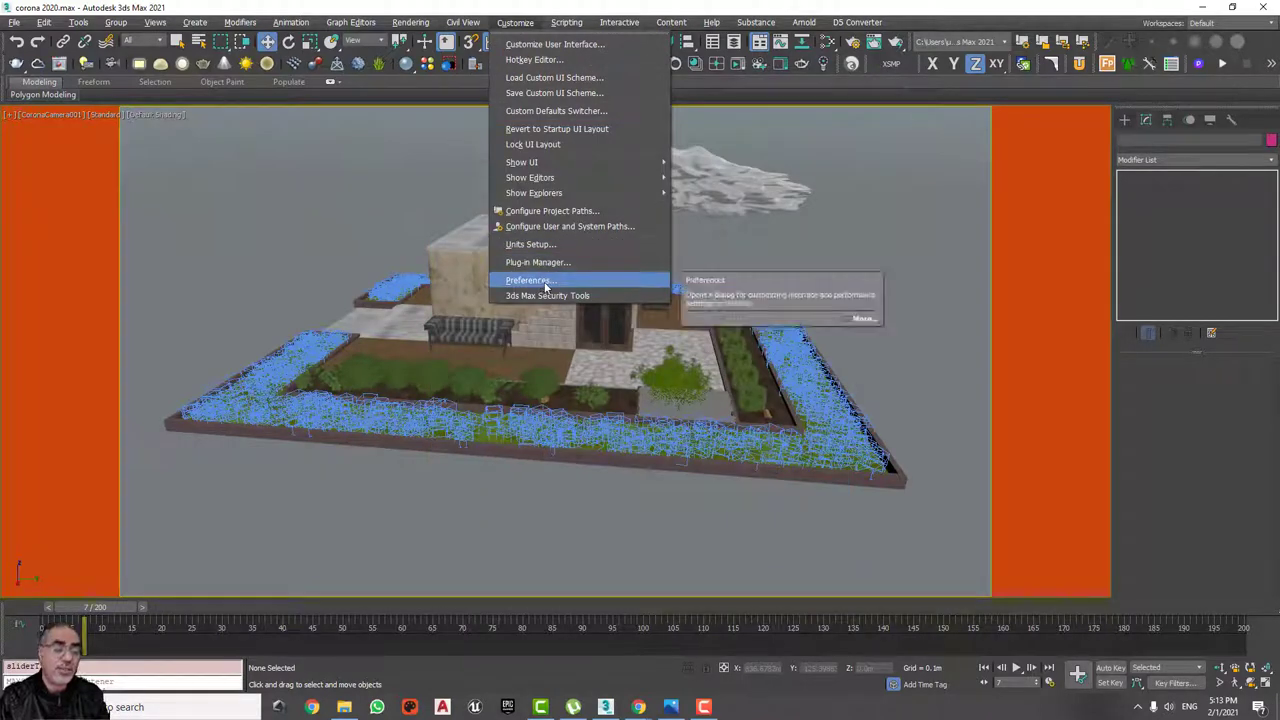
click(542, 283)
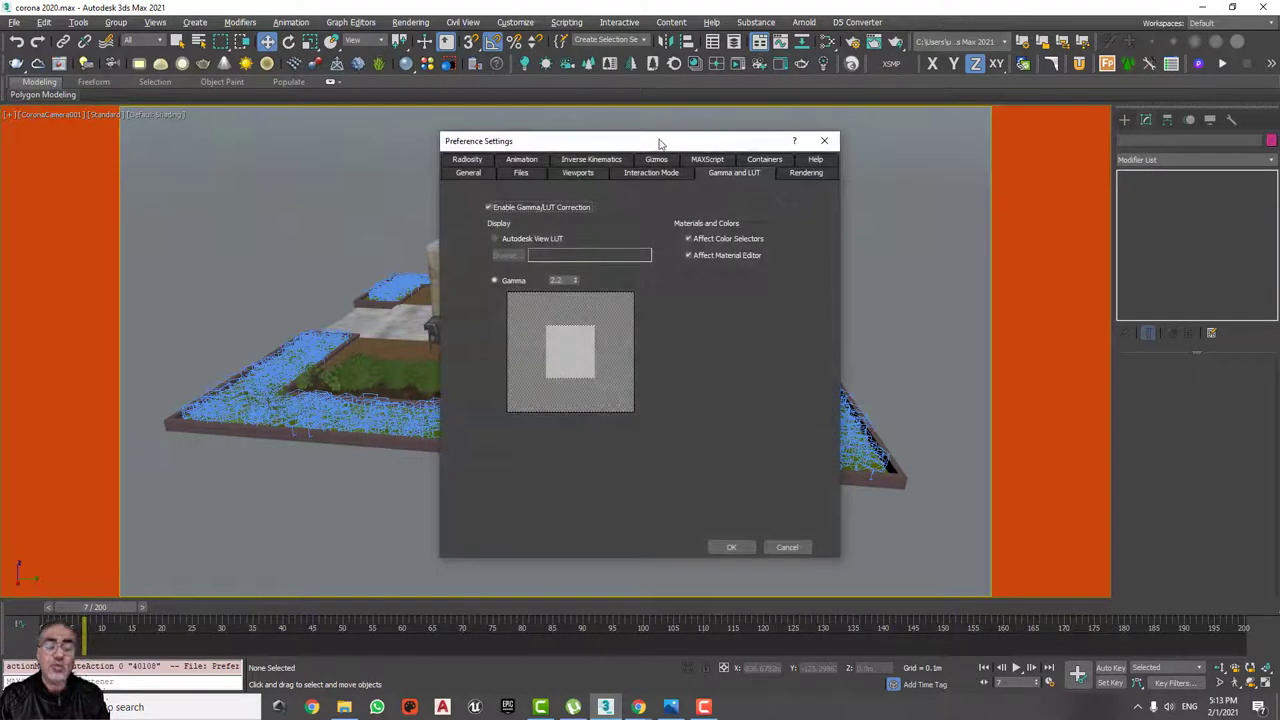
drag(660, 142, 707, 118)
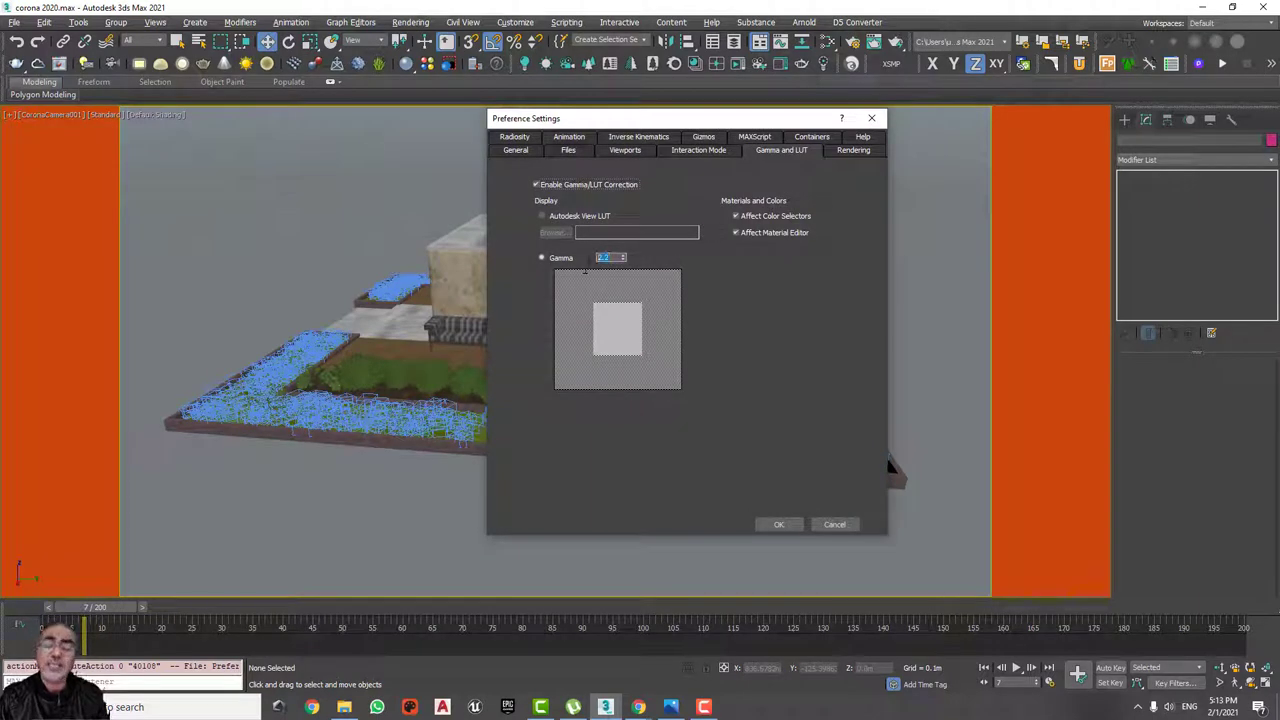
double_click(605, 257)
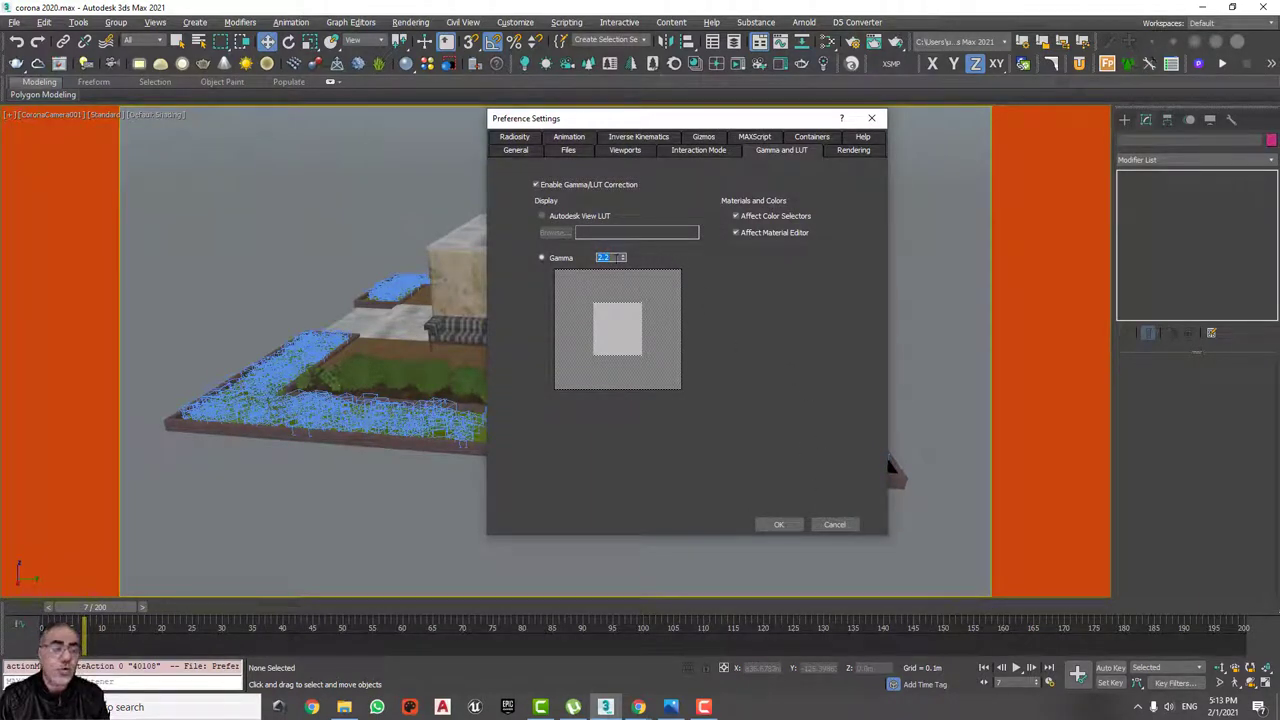
click(829, 525)
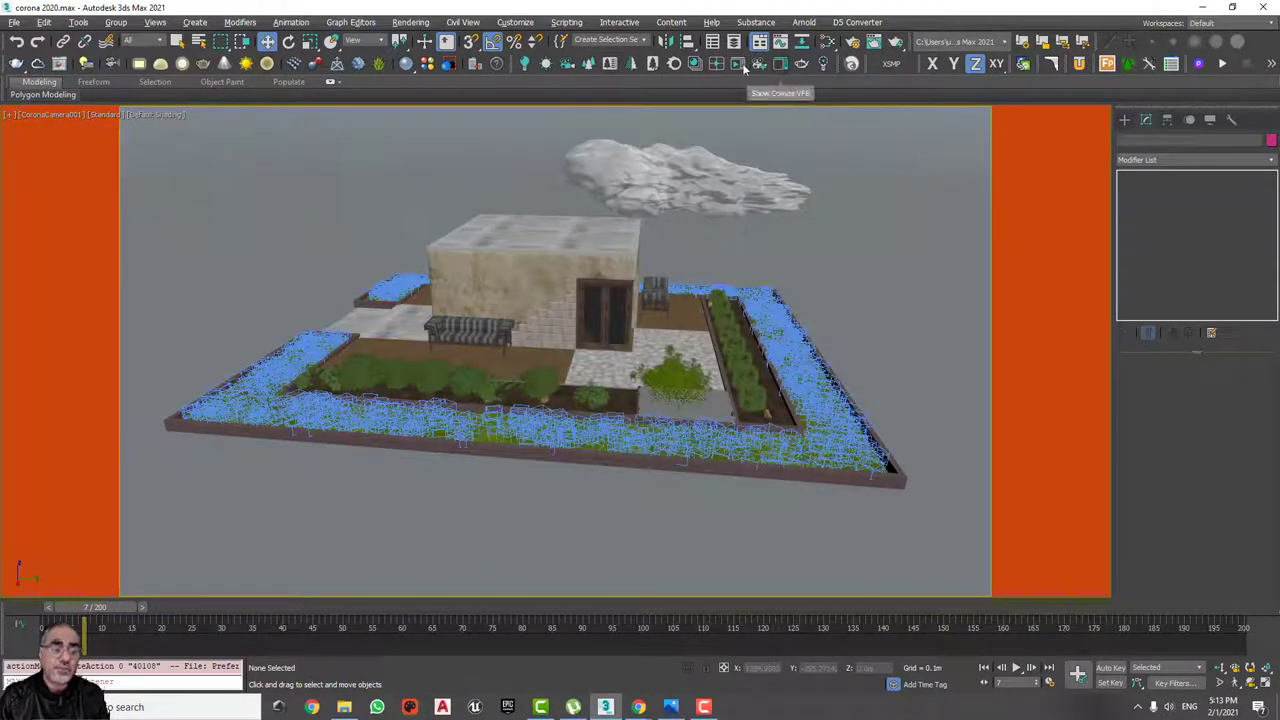
Step: Show the house render in the Corona frame buffer and inspect Gamma Override in Save Image, closing it unsaved
click(780, 66)
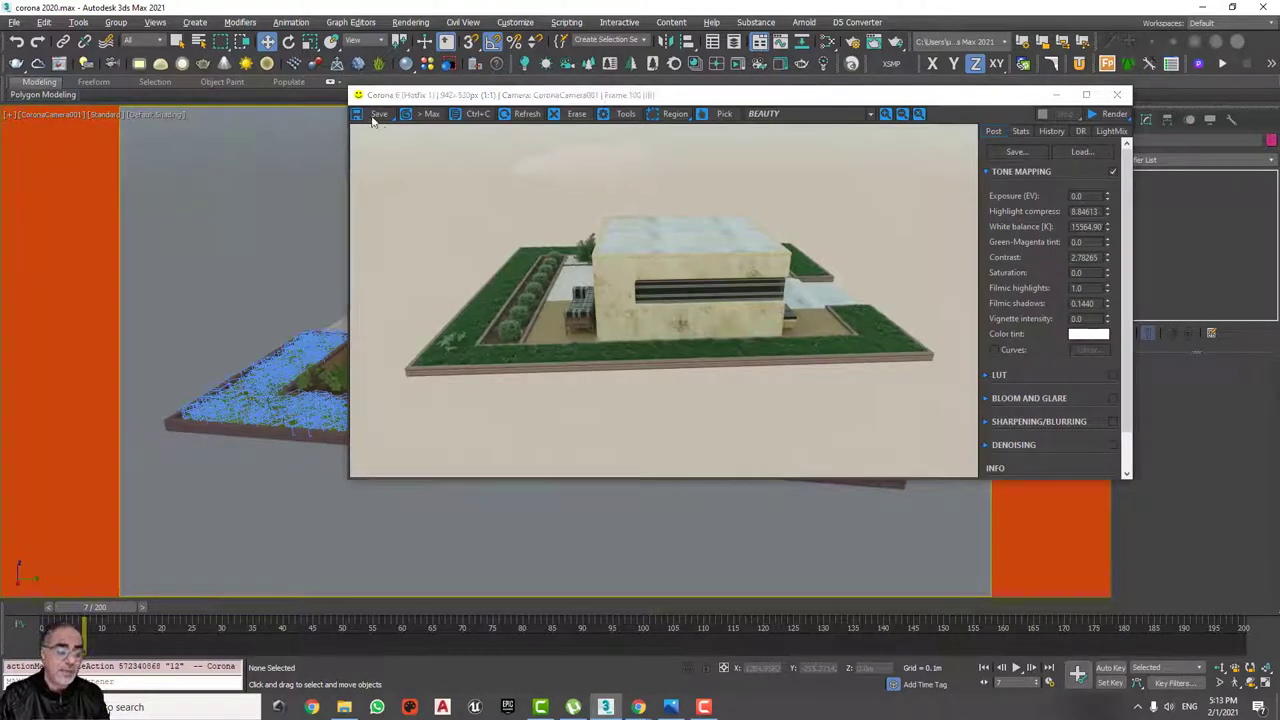
click(377, 117)
drag(608, 22, 686, 20)
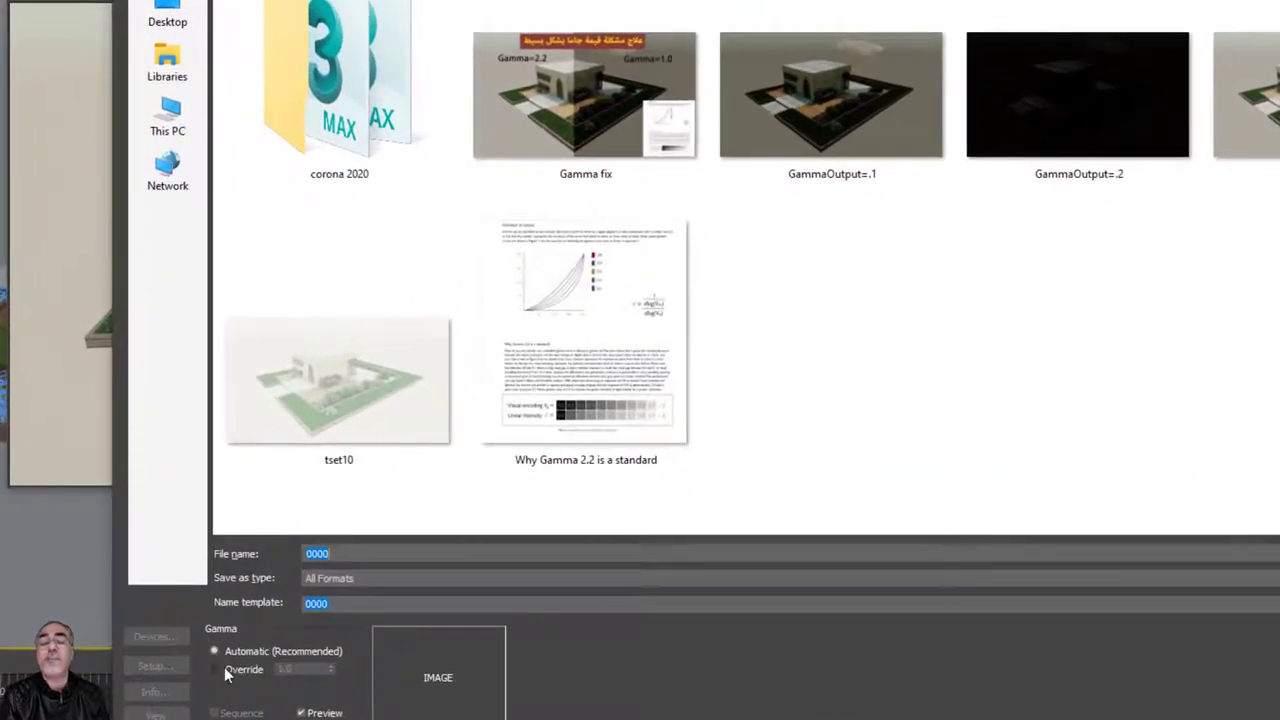
click(233, 669)
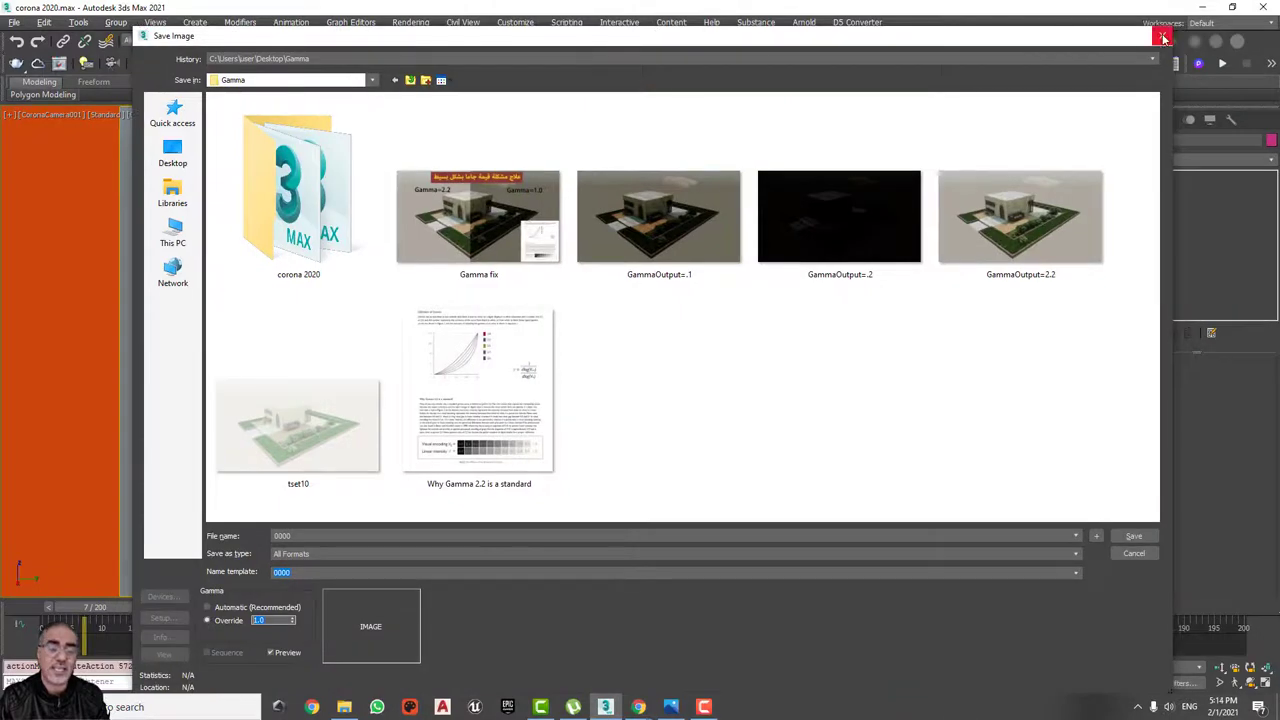
click(1162, 35)
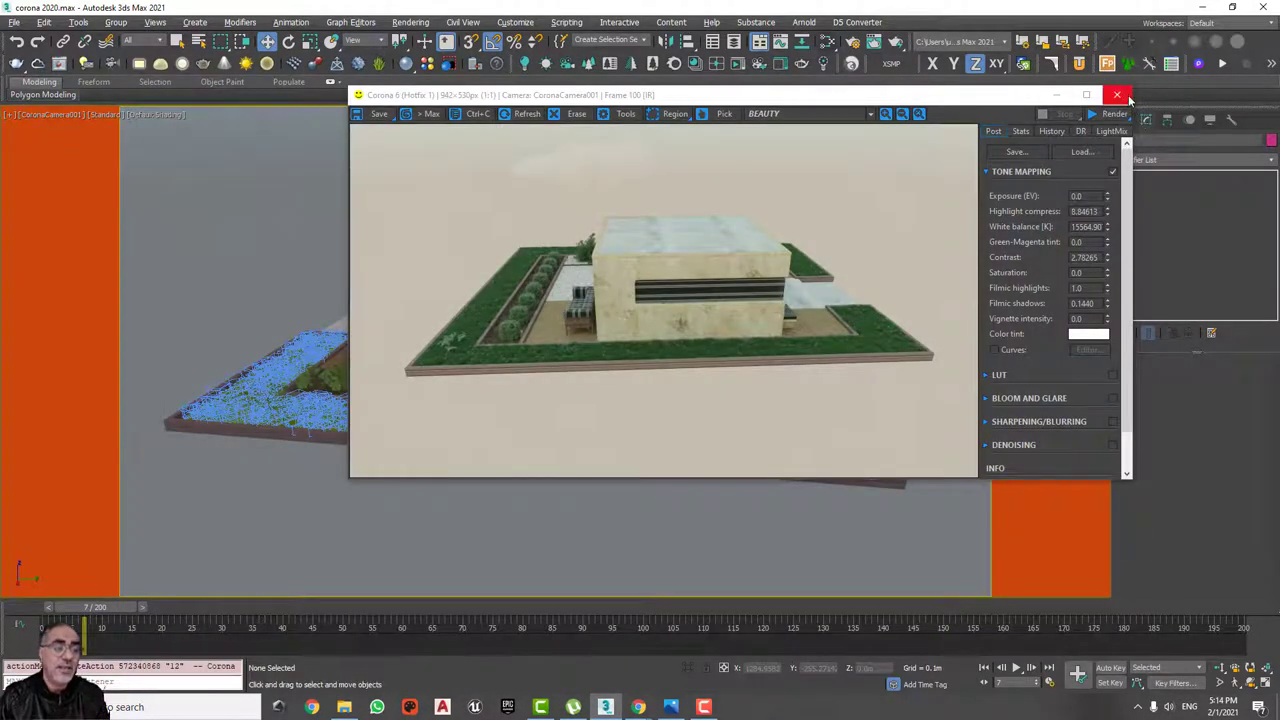
Step: Close the Corona frame buffer and start a new MAXScript document
click(1117, 95)
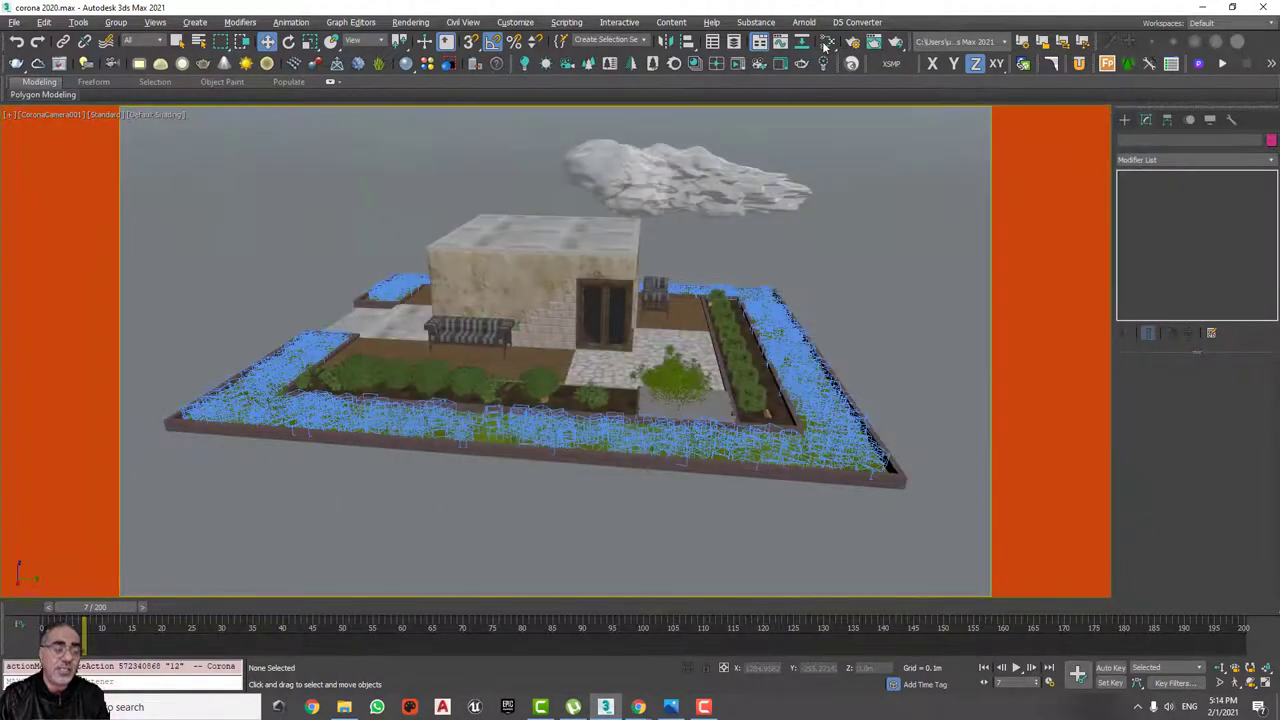
click(566, 22)
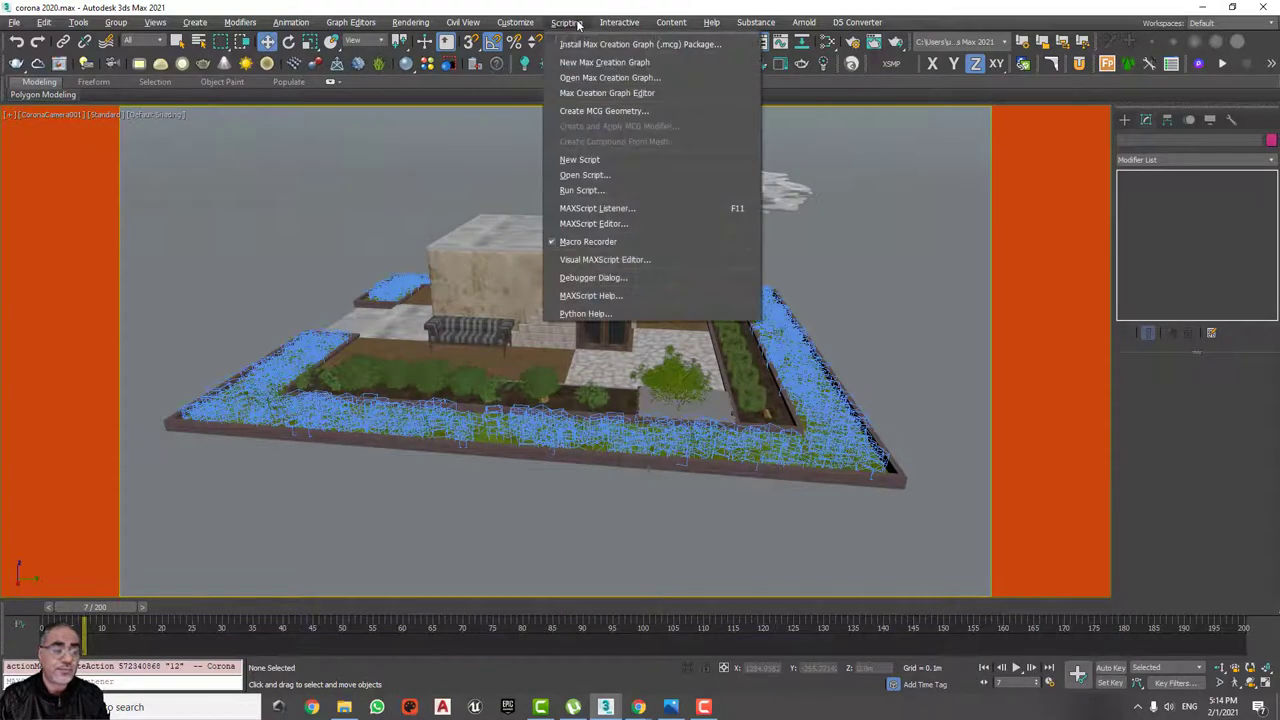
click(604, 160)
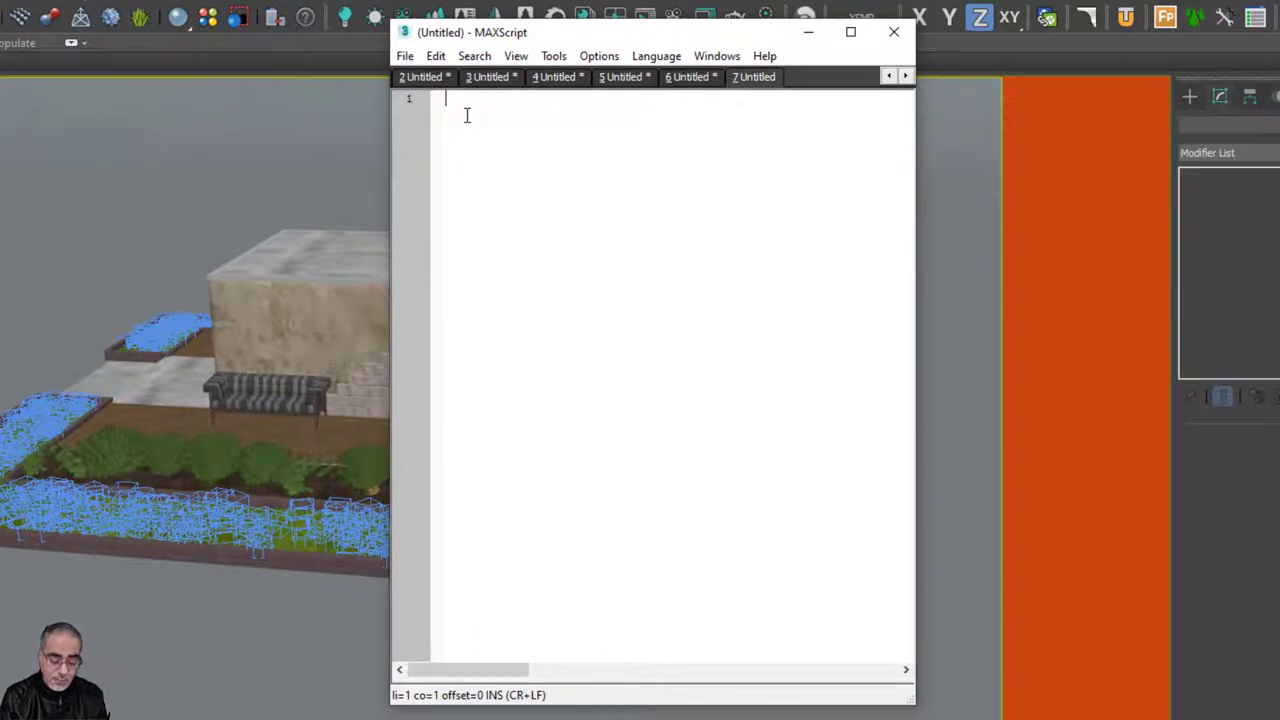
Step: Enter fileInGamma on line 1 and evaluate the script, returning 2.2
text(fi)
text(l)
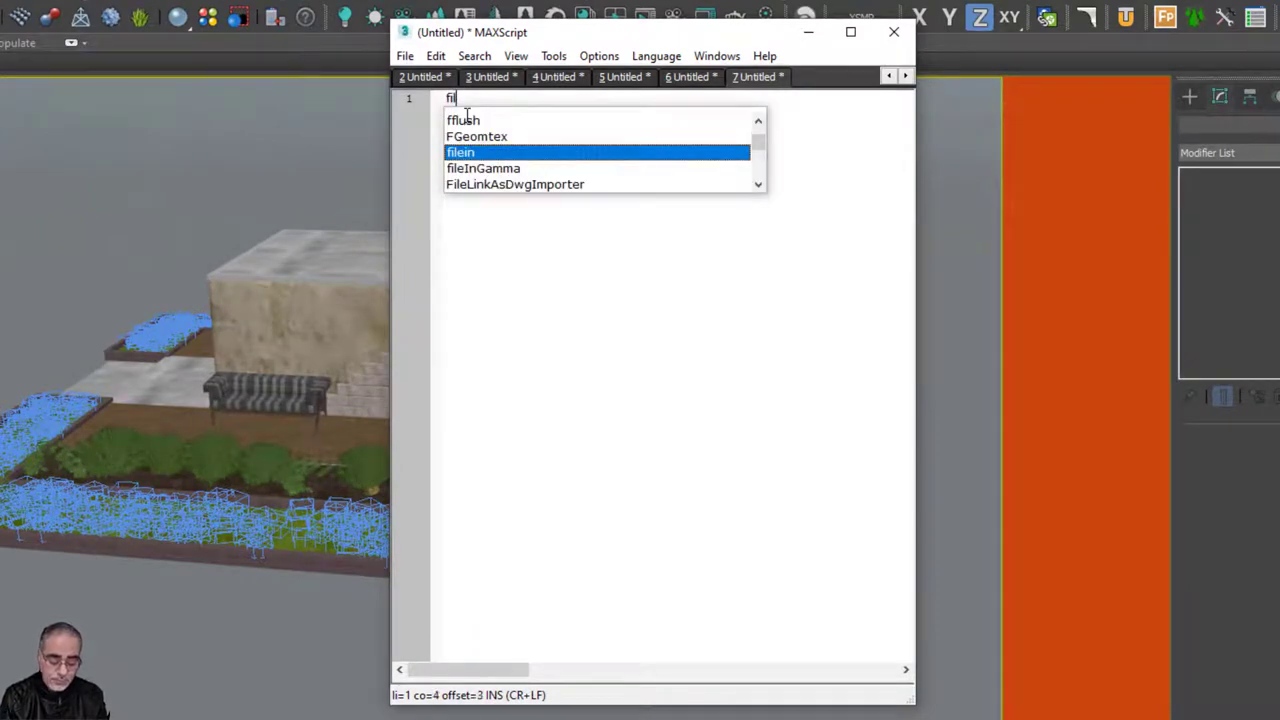
text(einga)
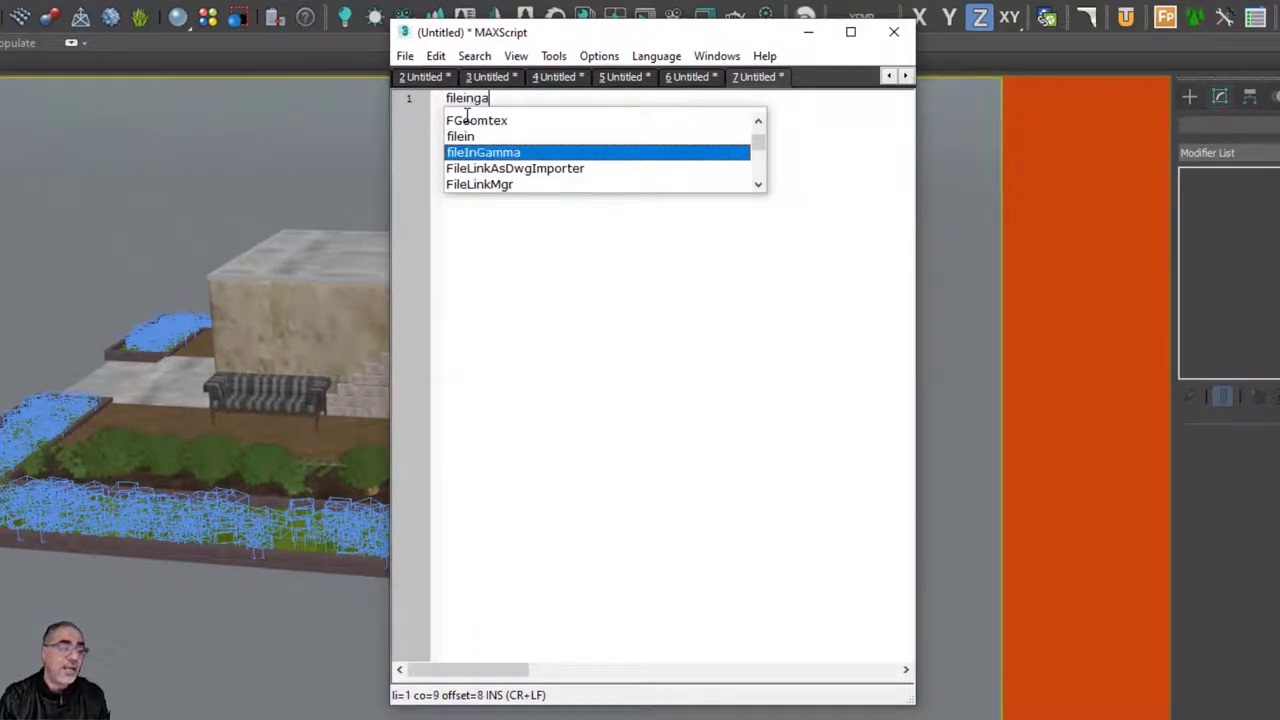
text(mma)
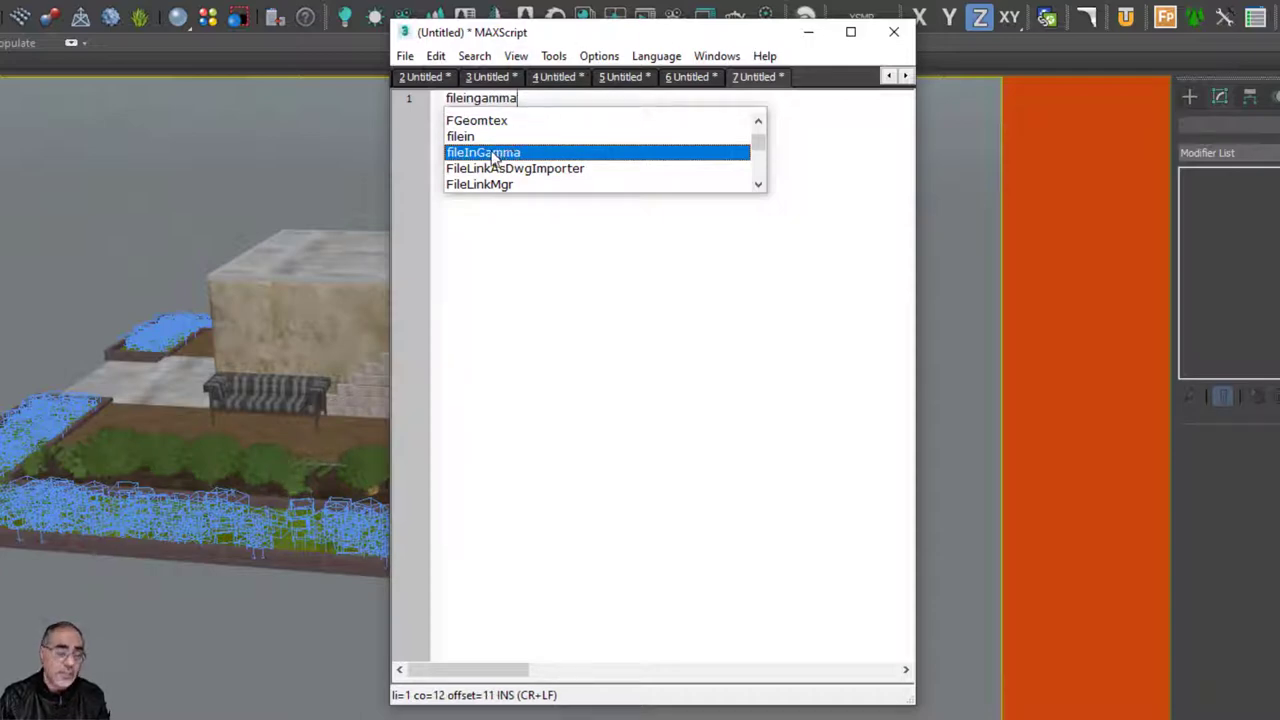
double_click(493, 153)
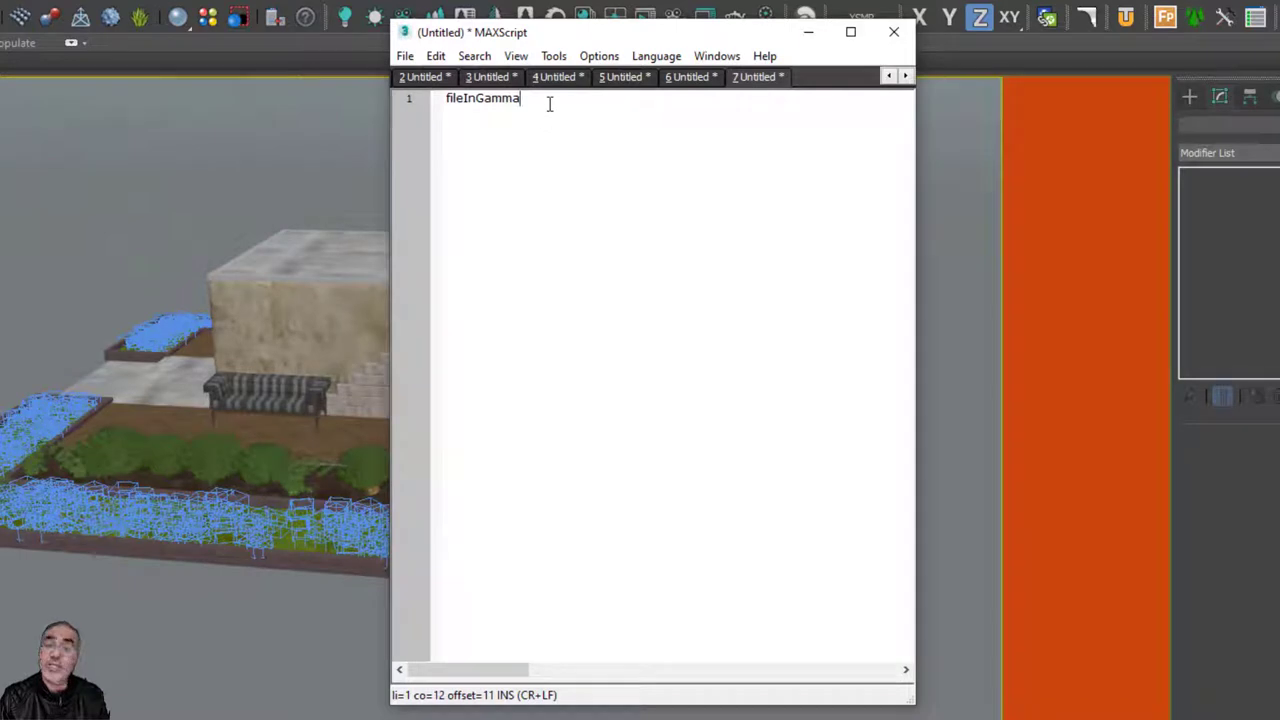
click(555, 57)
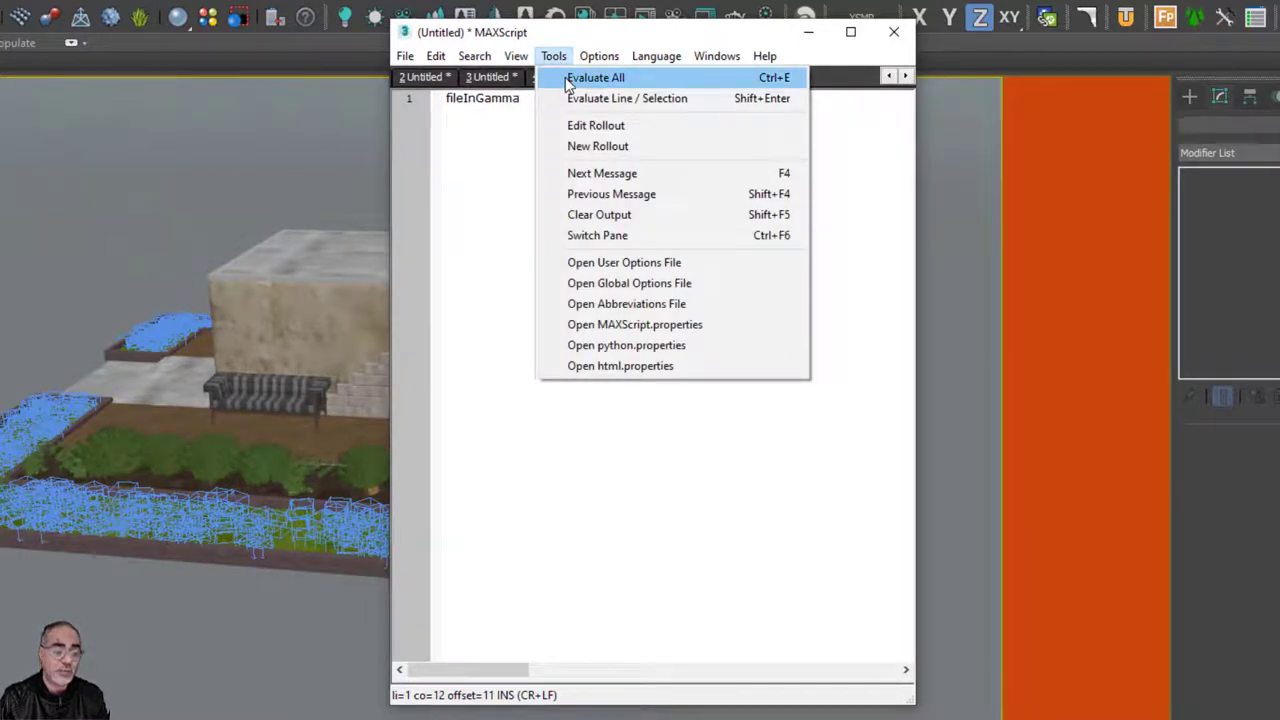
click(590, 78)
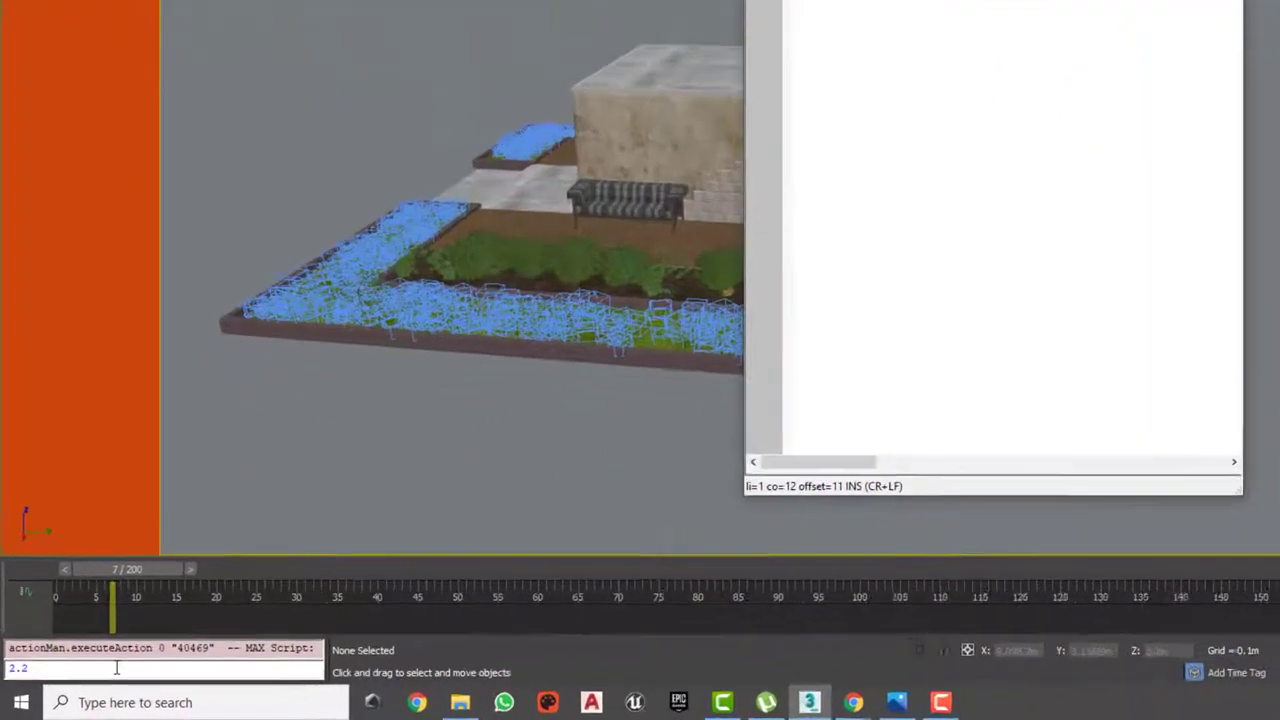
Step: Dock the full MAXScript Listener beside the editor and enlarge its 2.2 output pane
right_click(50, 683)
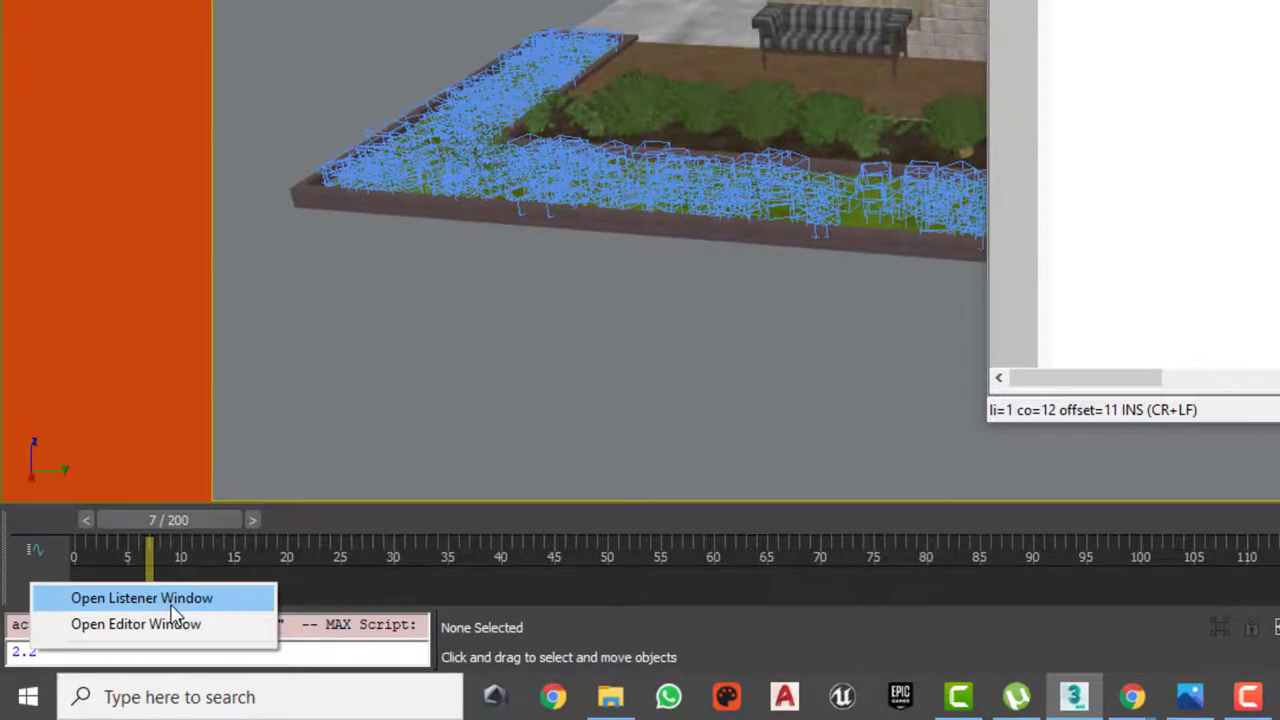
click(172, 604)
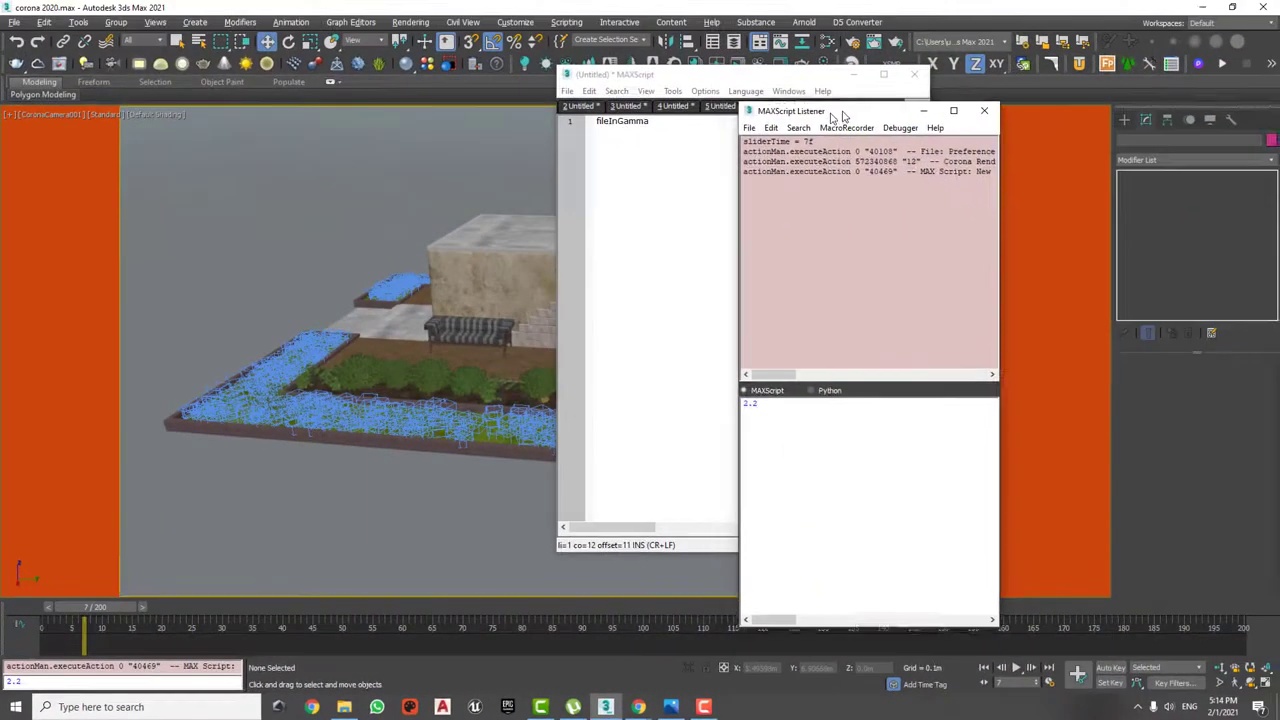
drag(840, 117, 975, 94)
drag(827, 80, 750, 81)
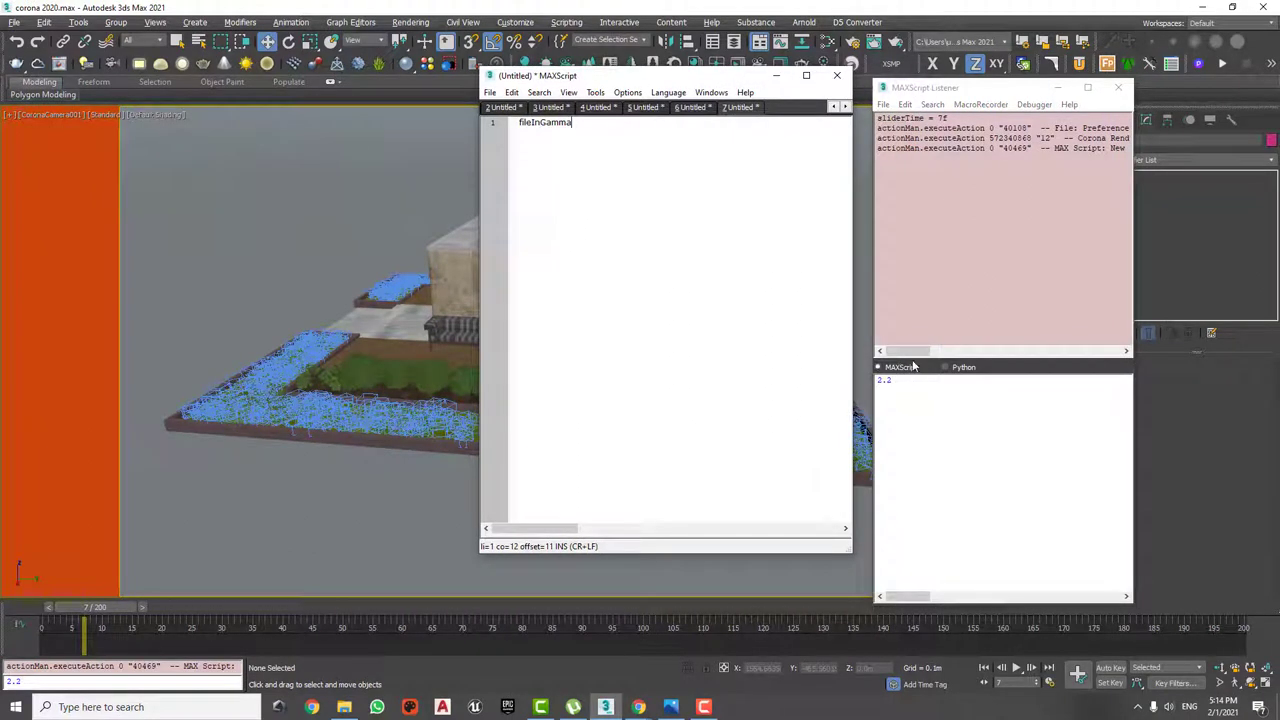
drag(912, 367, 829, 197)
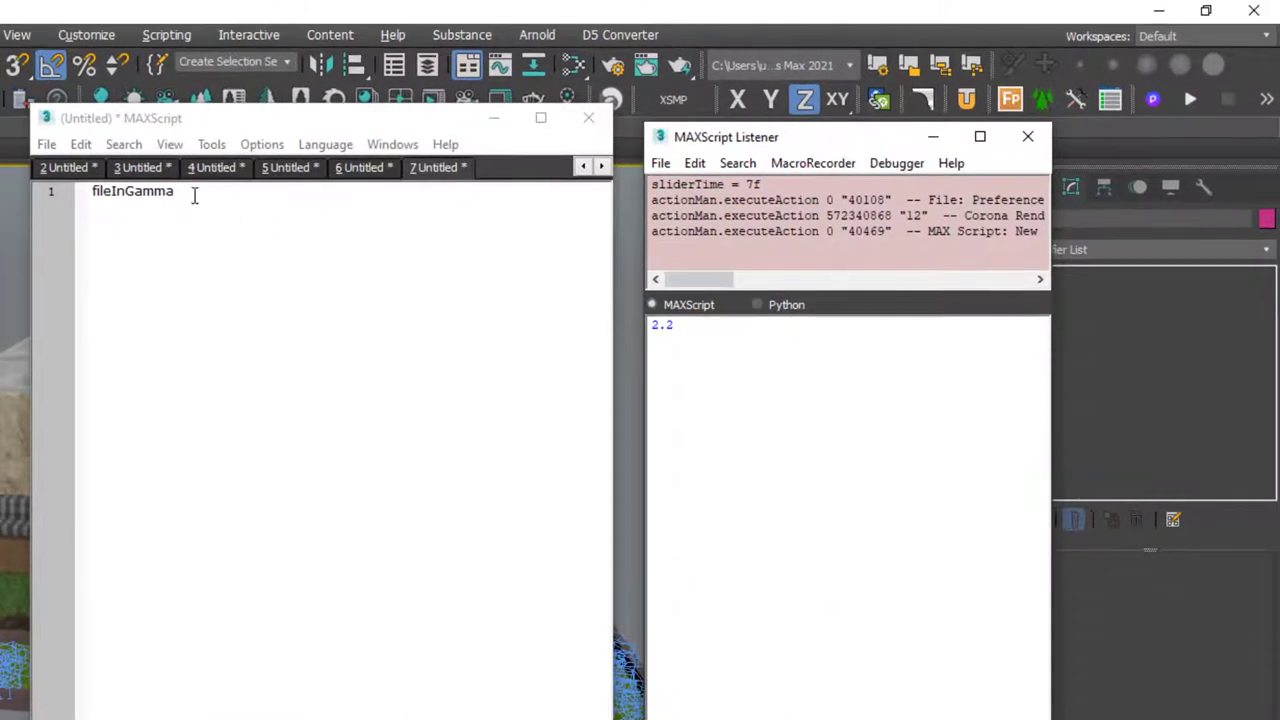
Step: Add fileOutGamma on line 2 and evaluate, both gamma values returning 2.2
click(195, 196)
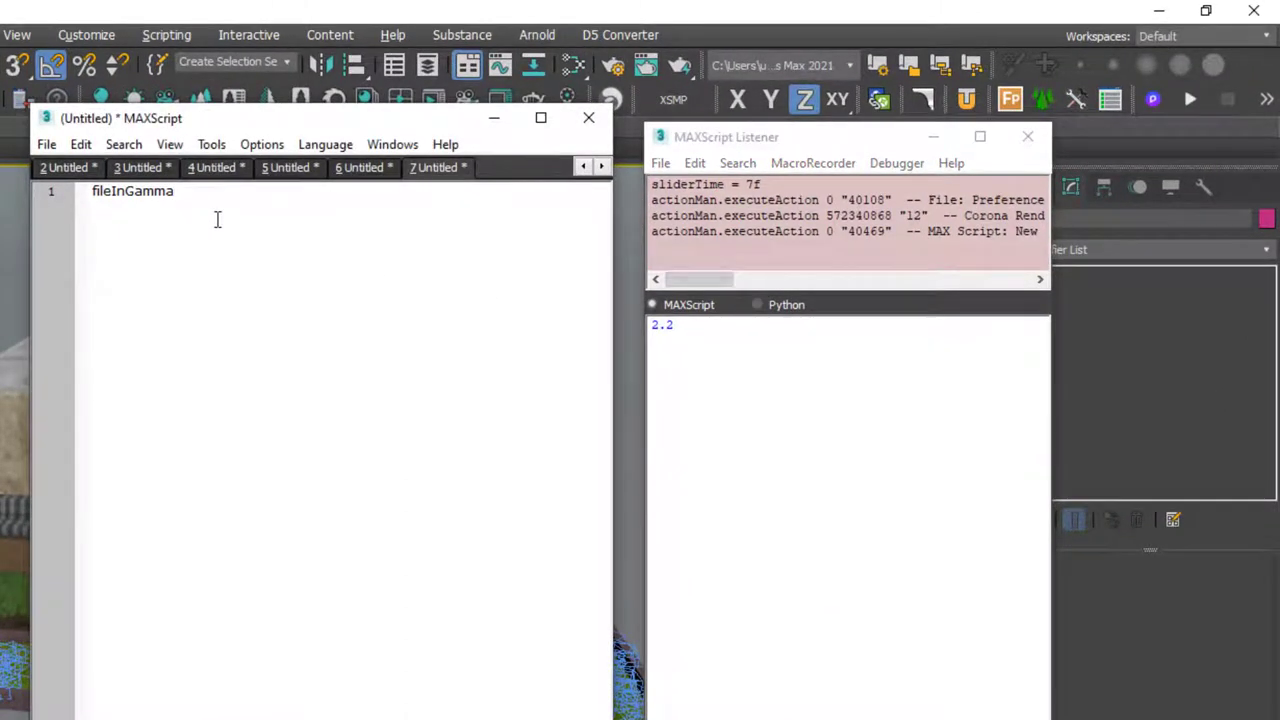
key(Return)
text(fil)
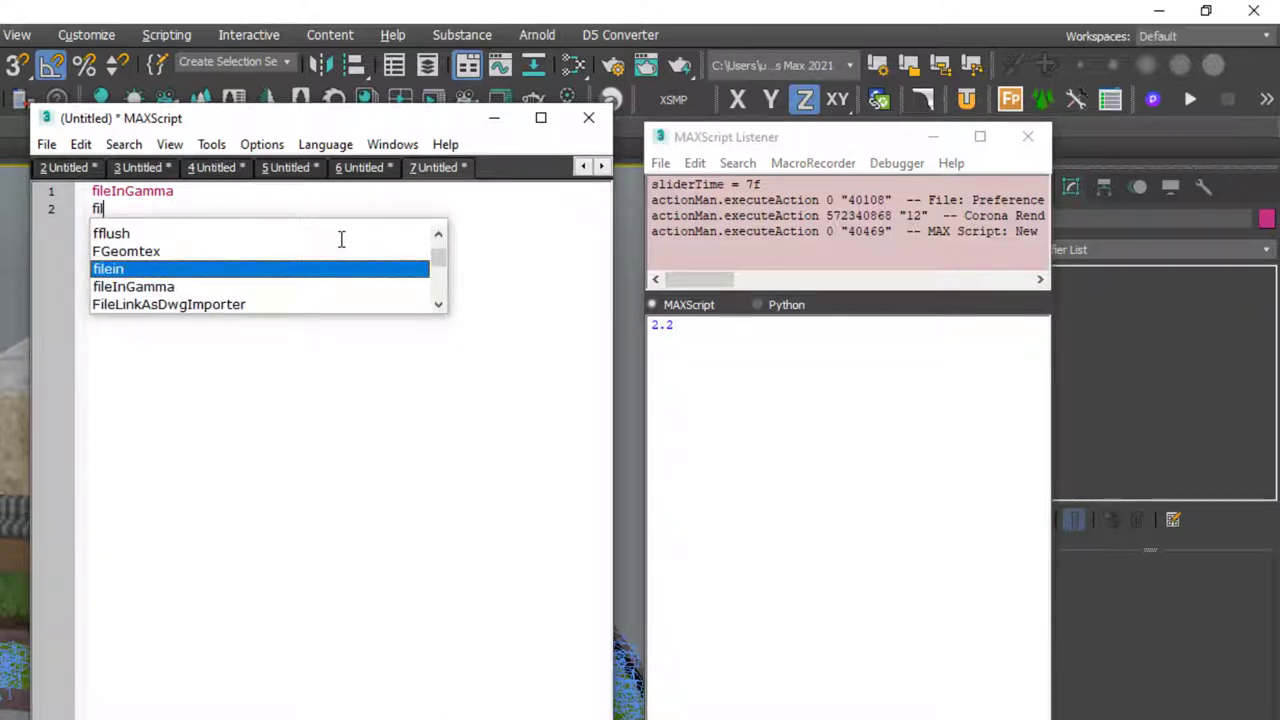
text(eout)
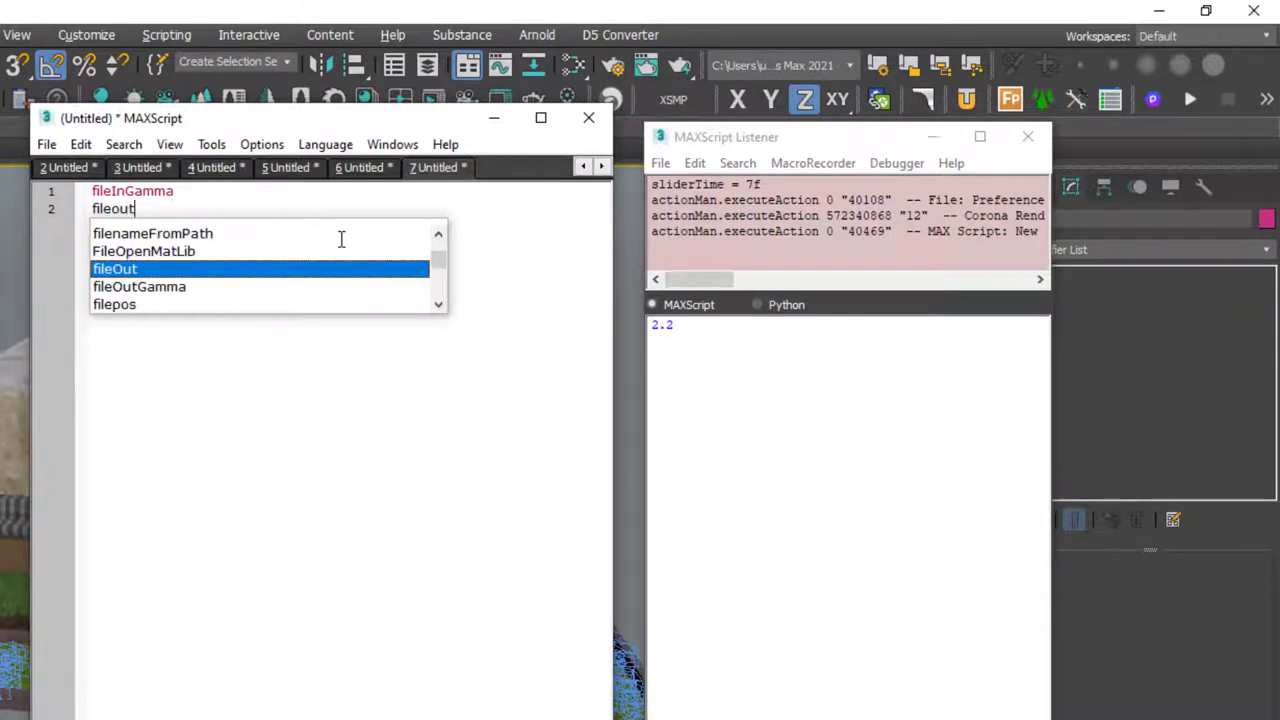
text(gamma)
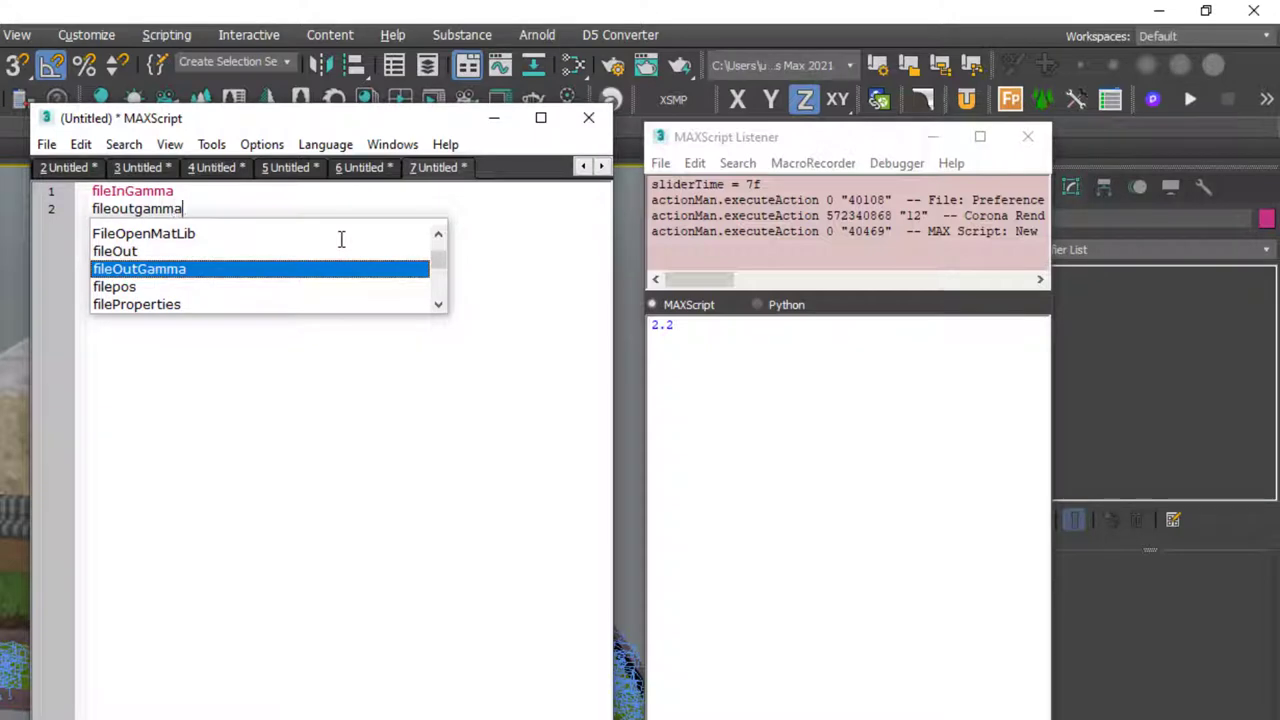
double_click(242, 269)
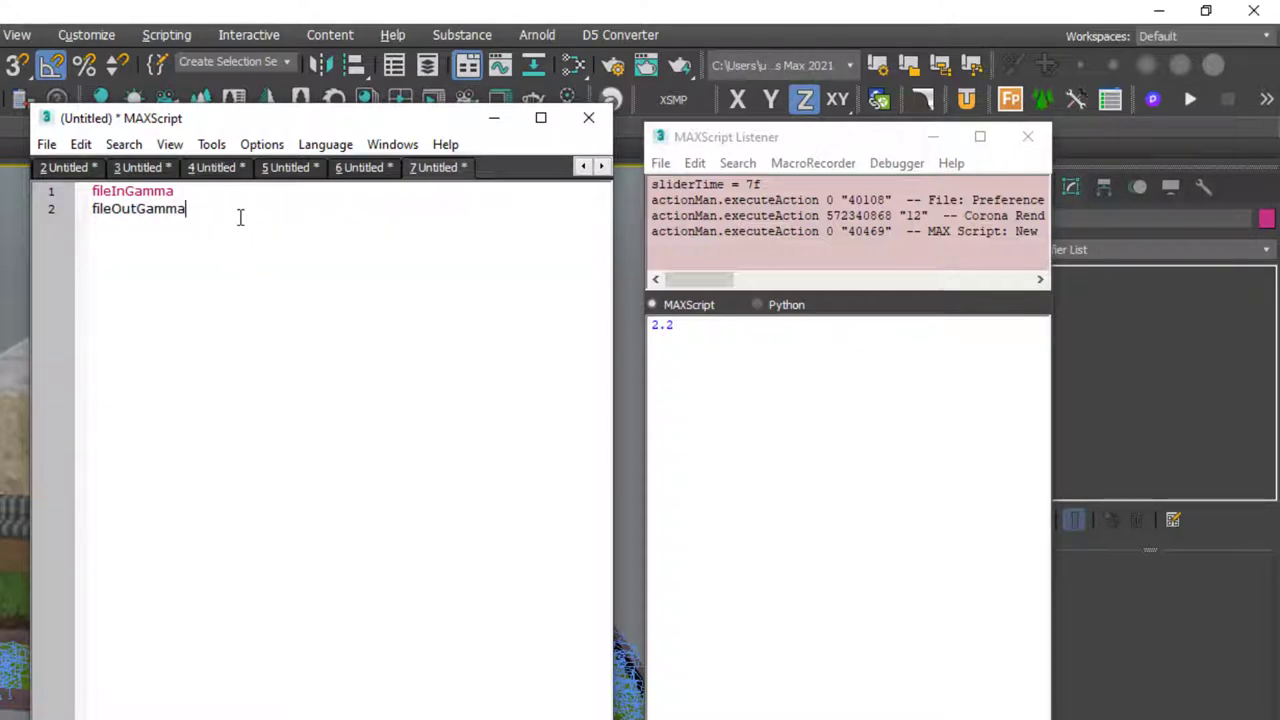
key(ctrl+e)
Step: Overwrite the last 2.2 result in the Listener with a fileingamma=2.2 line
key(Return)
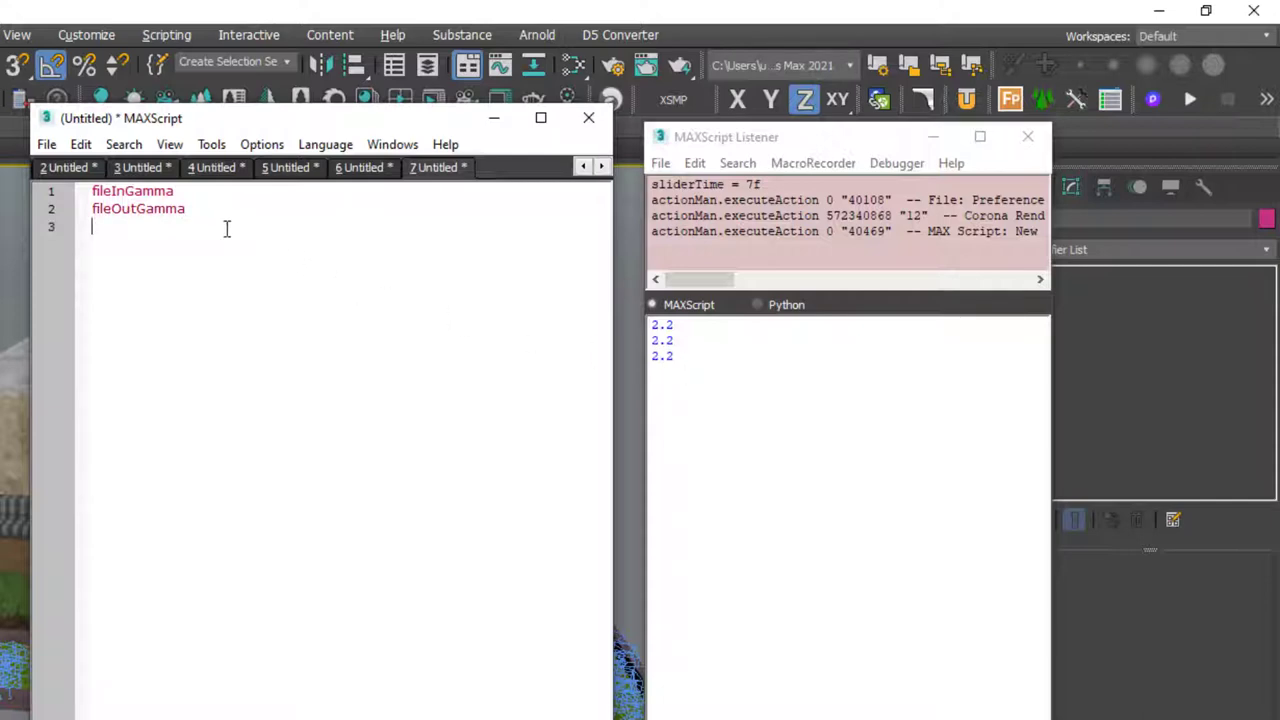
double_click(668, 325)
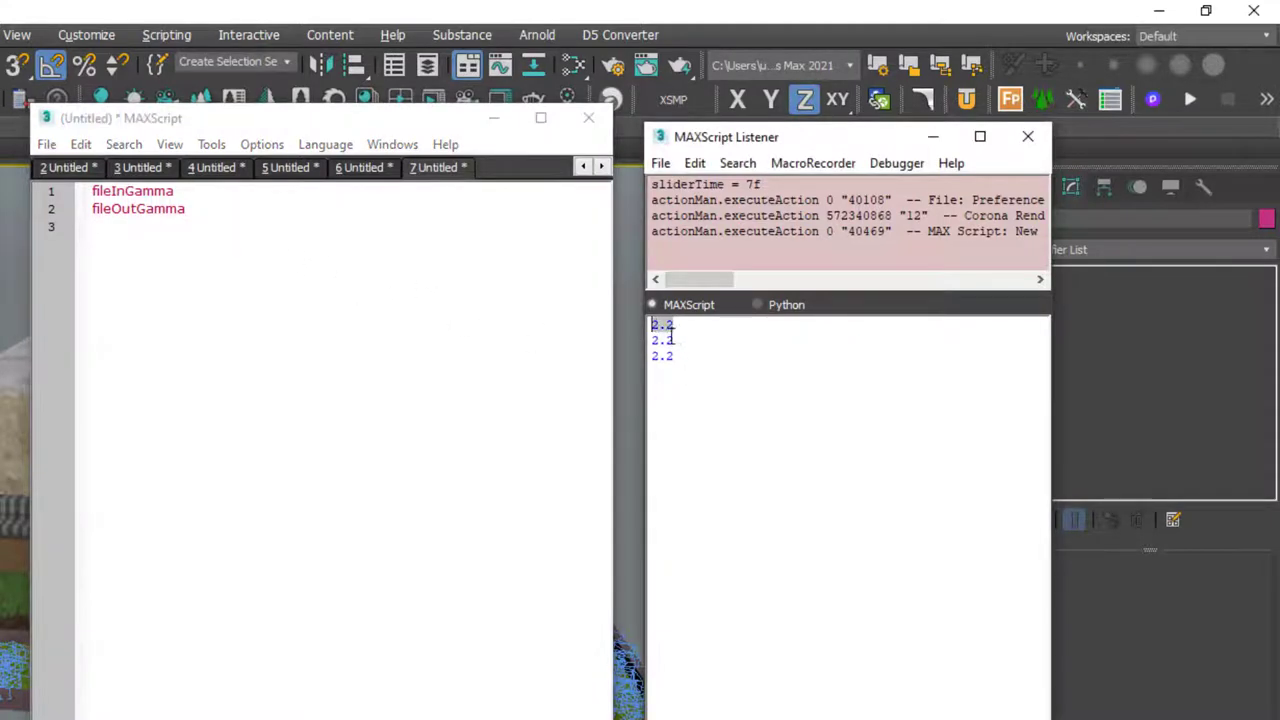
double_click(662, 340)
double_click(662, 356)
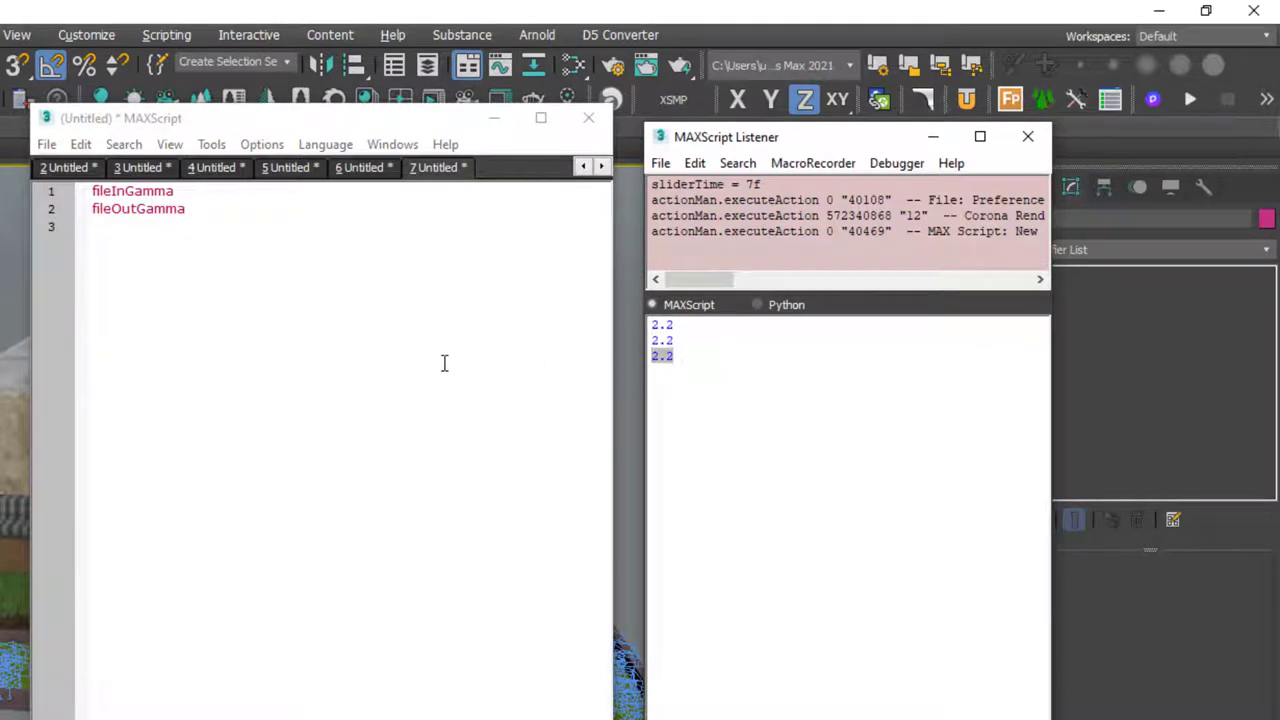
text(filei)
text(ngamma=)
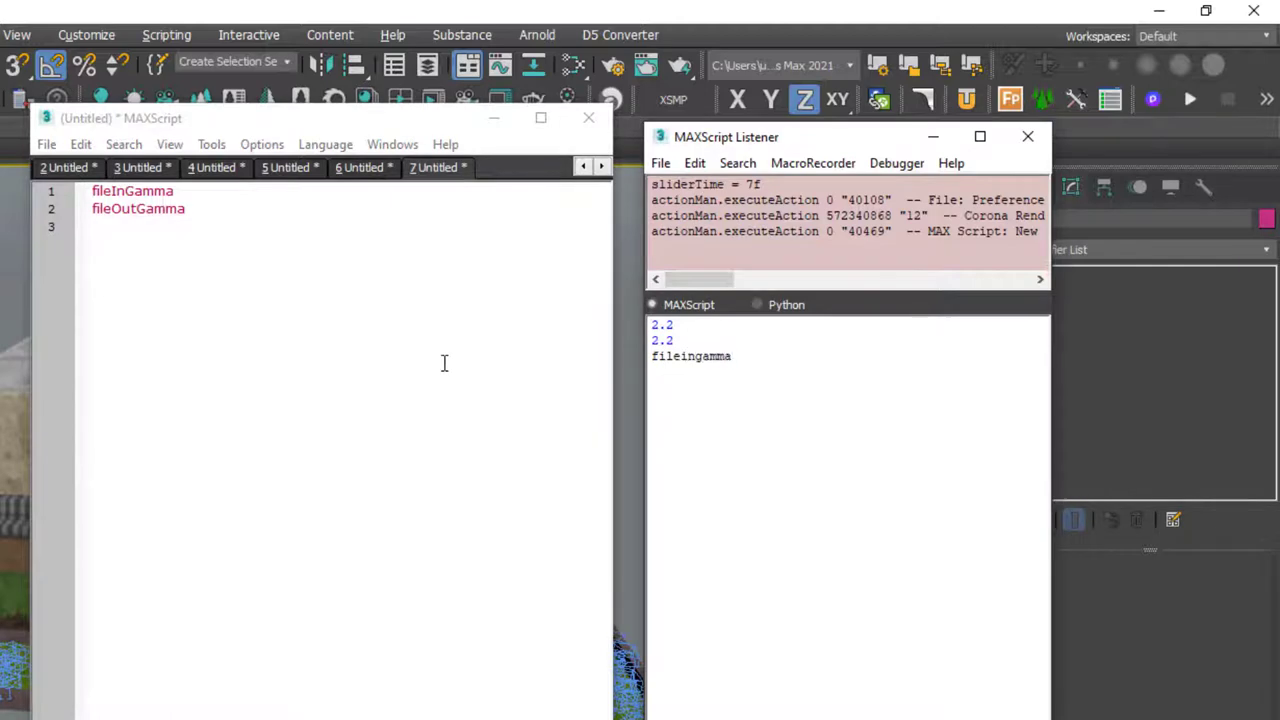
text(2.2)
Step: Remove the Listener line and set fileingamma=2.2 on script line 3, then run it
drag(762, 357, 622, 360)
key(Delete)
click(259, 294)
text(f)
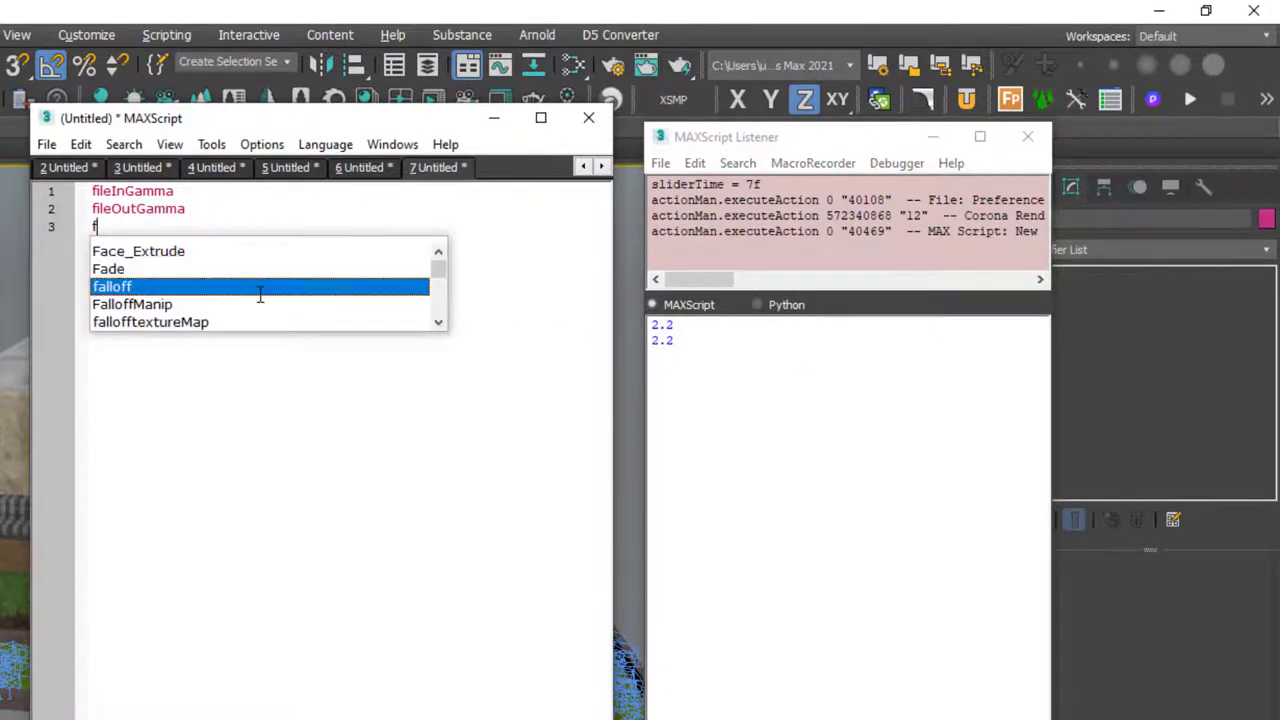
text(ilein)
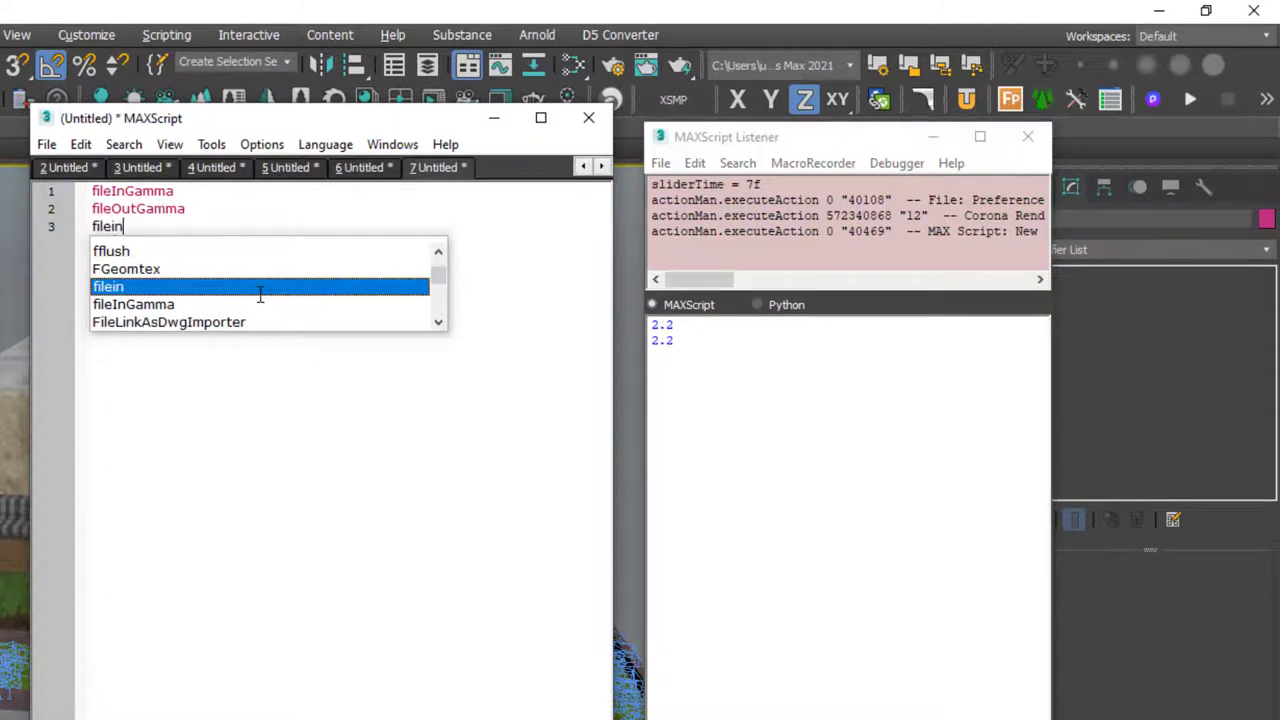
text(gamma)
key(Escape)
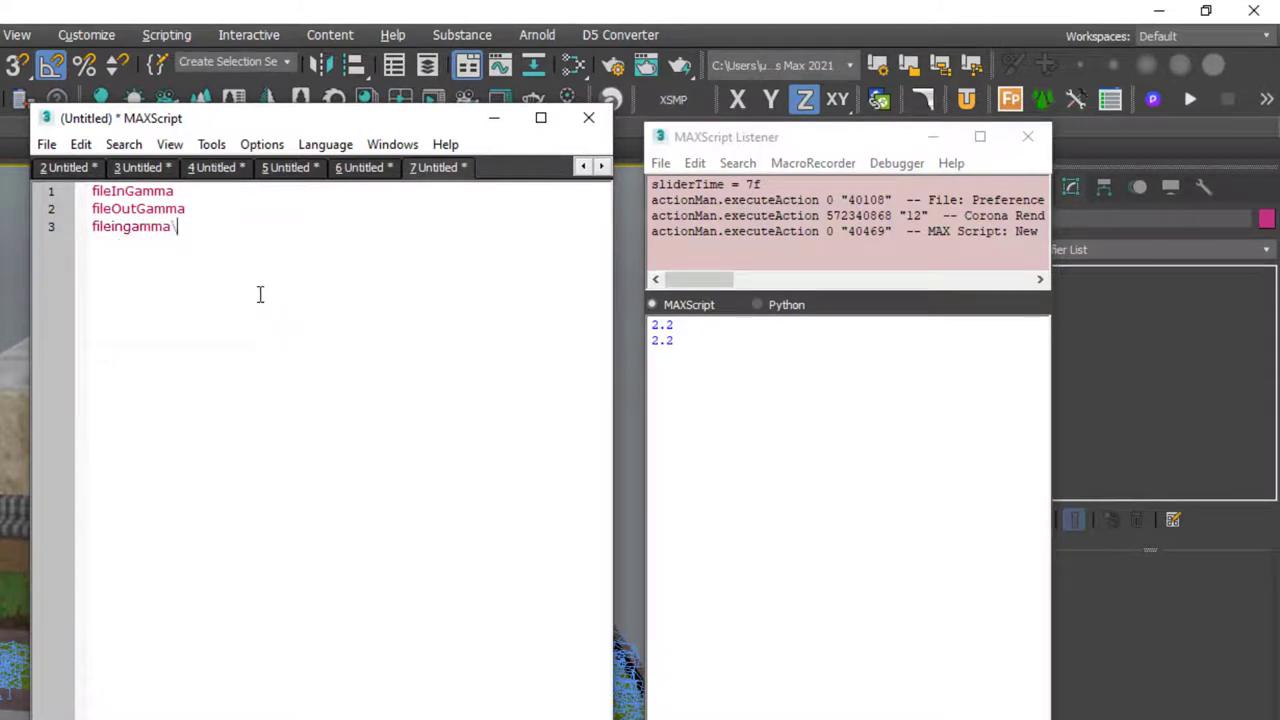
text(=)
text(2.2)
key(ctrl+e)
Step: Add fileoutgamma=2.2 on line 4 and run the script, checking the 2.2 results
key(Return)
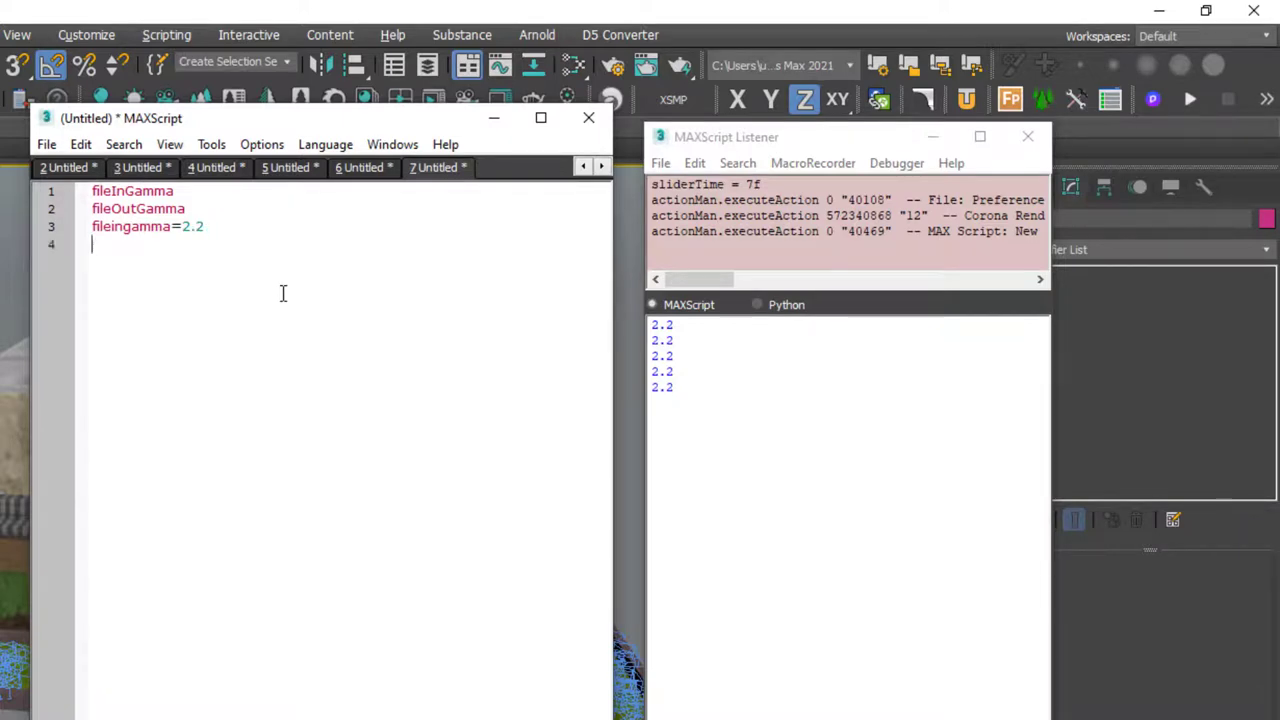
text(file)
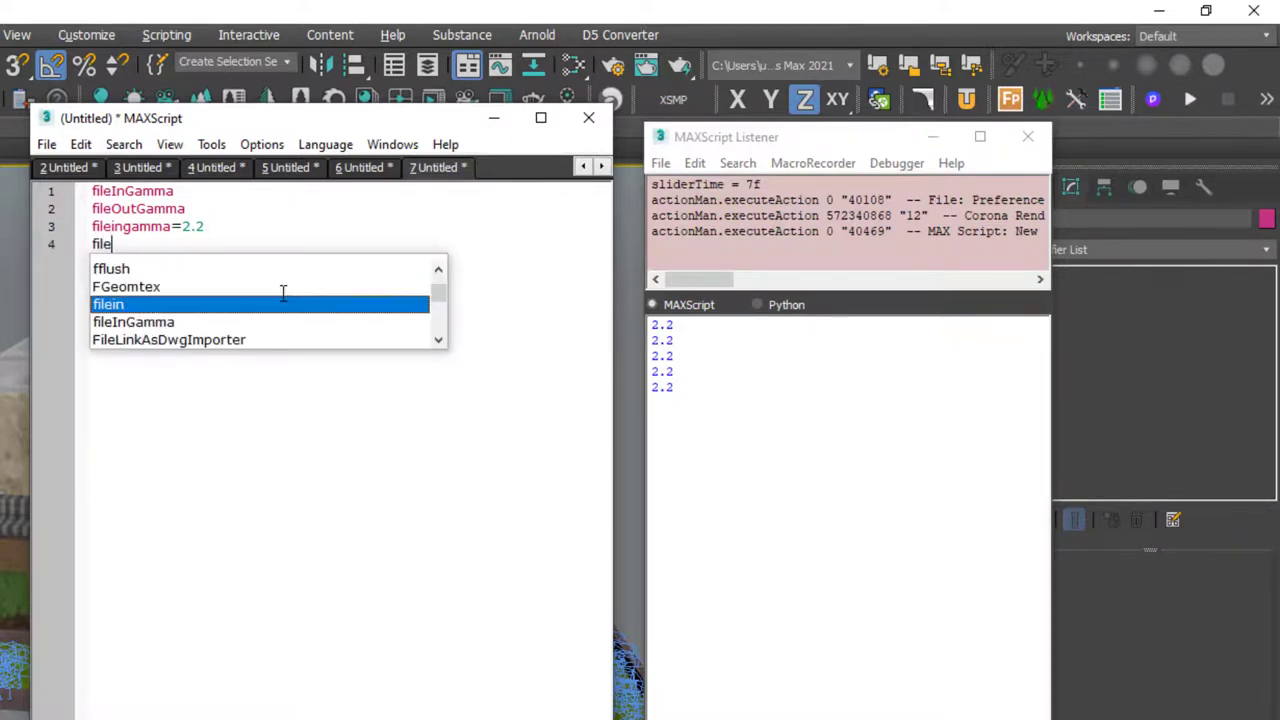
text(outg)
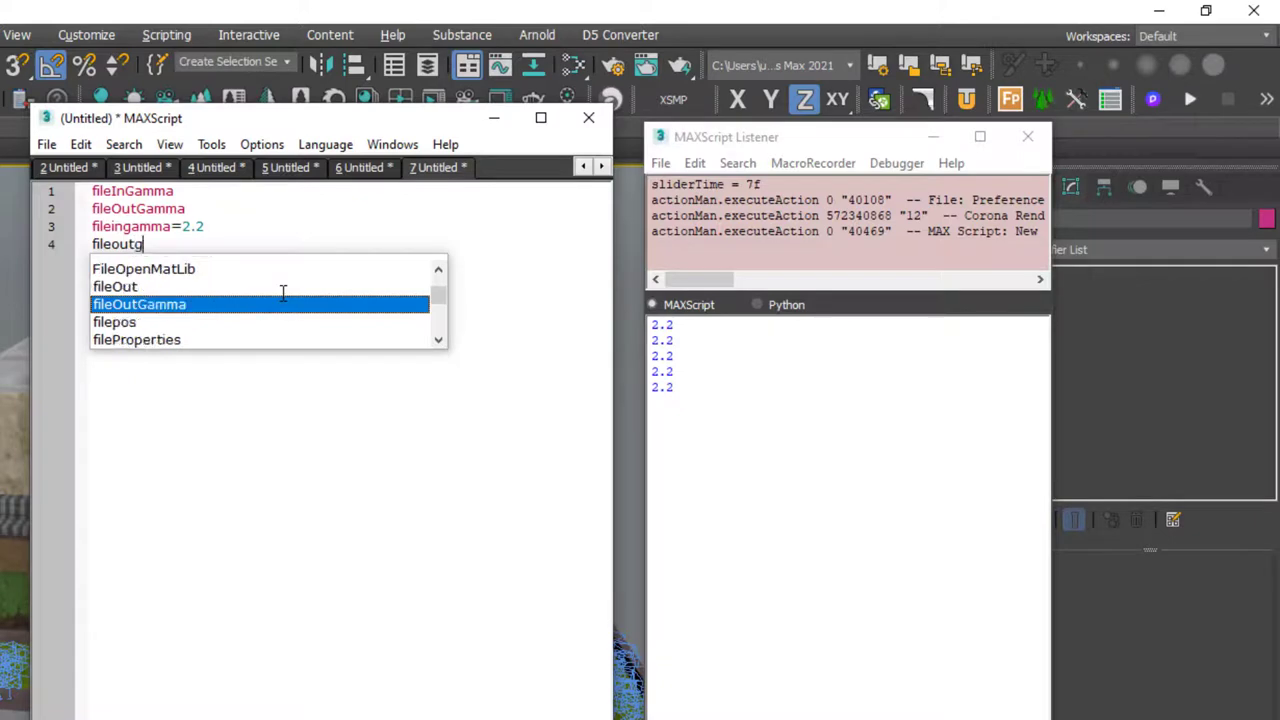
text(amma)
text(=2.2)
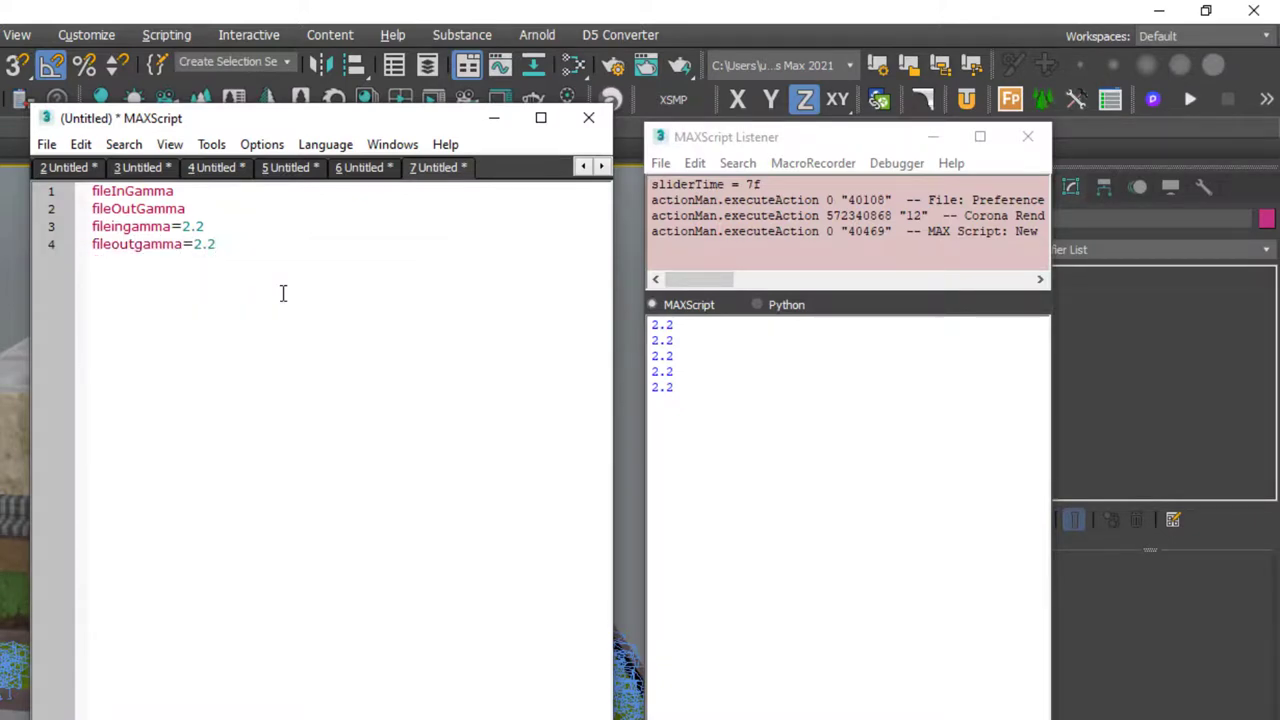
key(ctrl+e)
drag(684, 457, 652, 322)
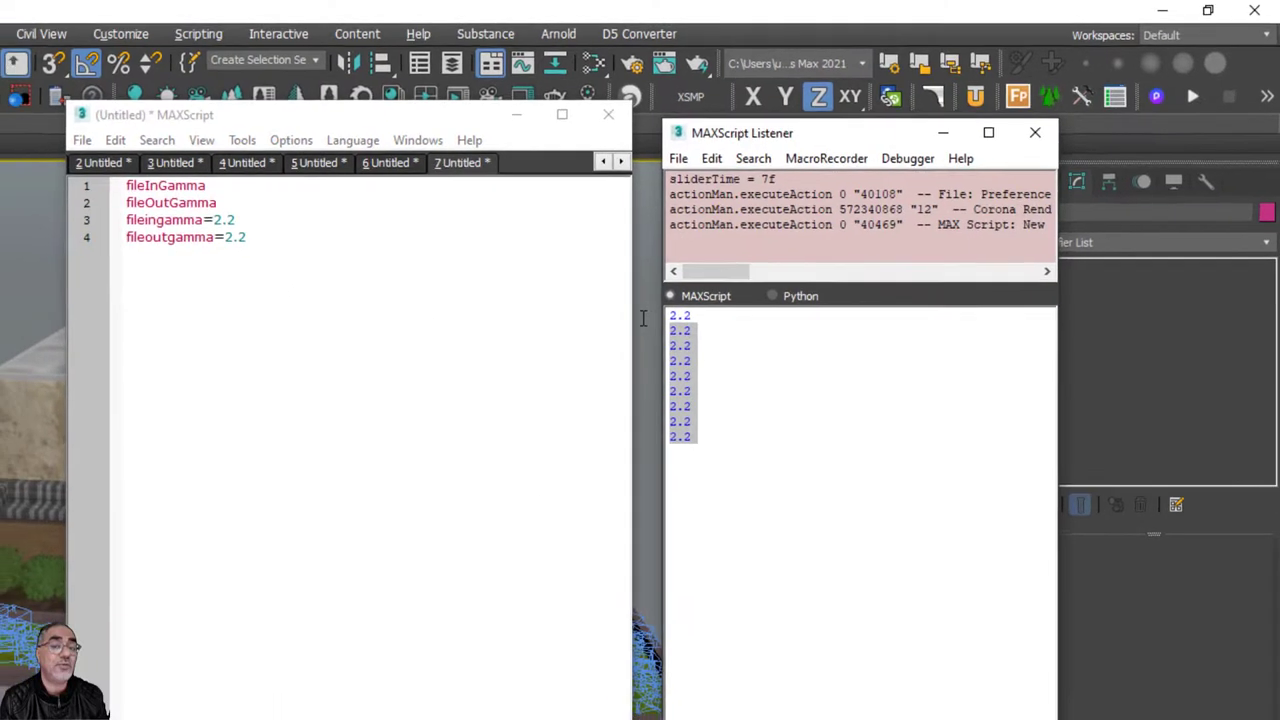